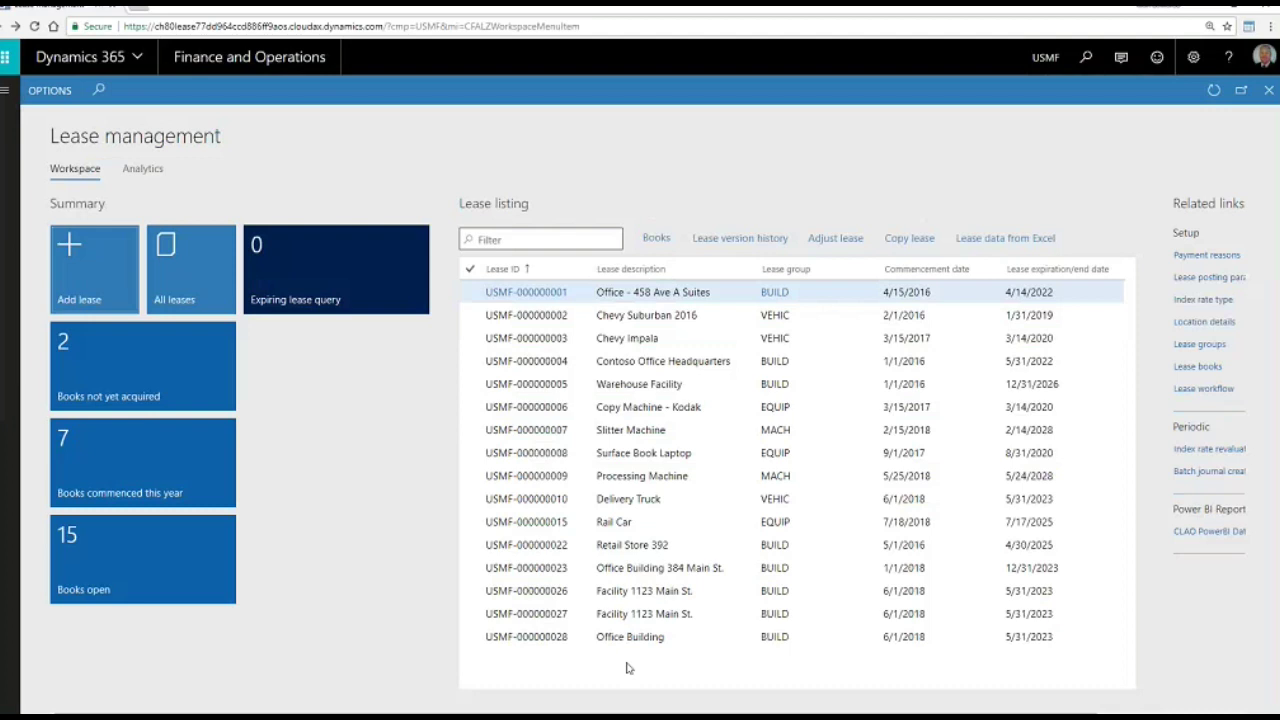
Start a new lease with the description "Sample Lease" and set the fair value of the asset to 30,000,000
click(97, 296)
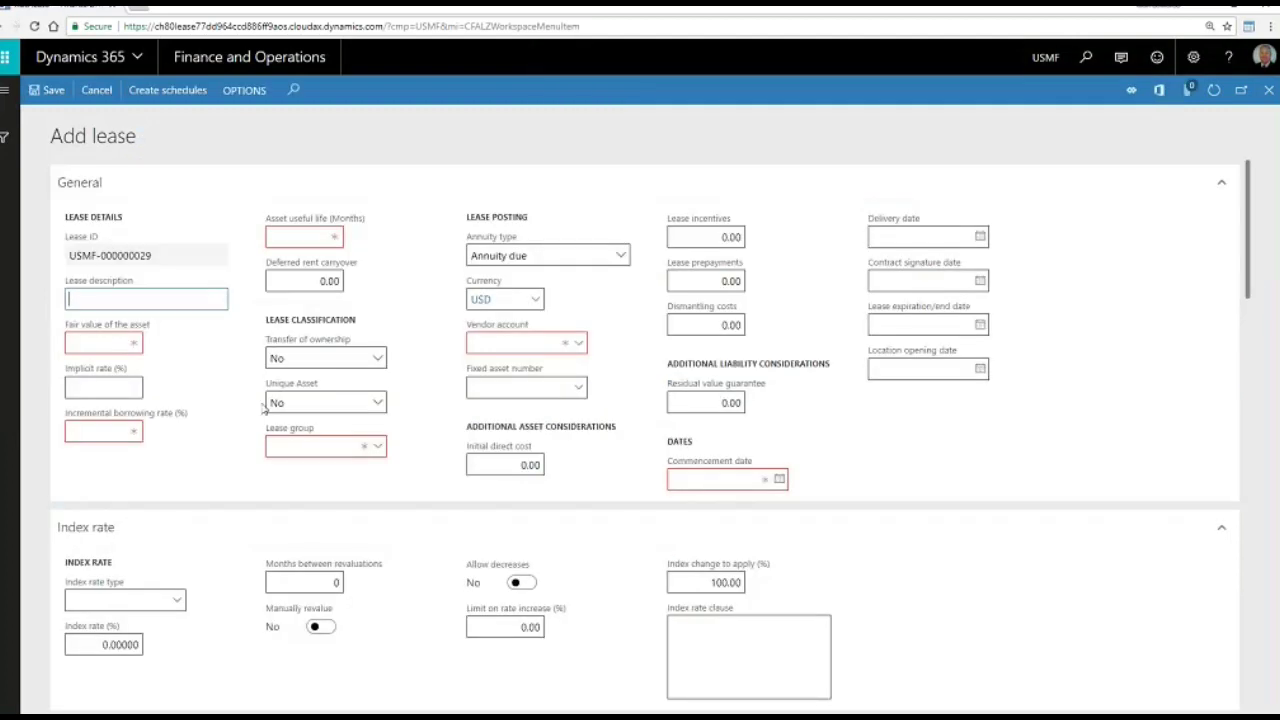
text(Sample Lease)
key(Tab)
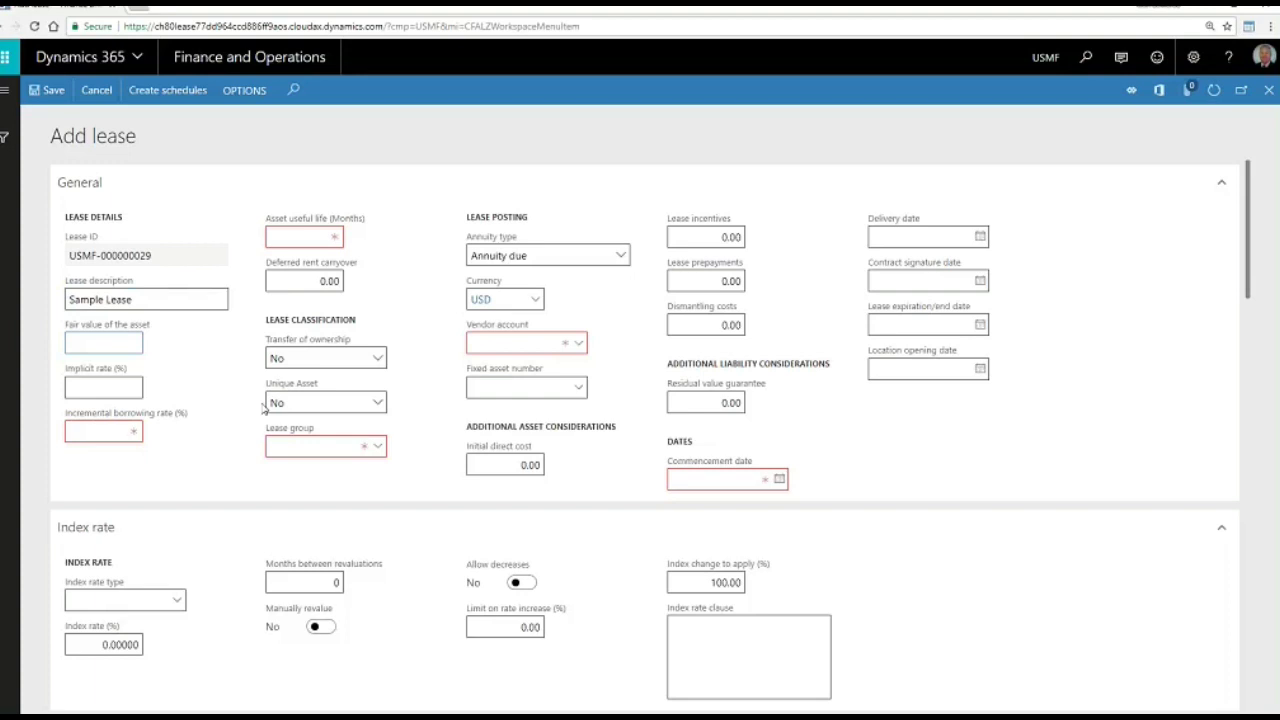
text(30,000,000)
key(Tab)
key(Tab)
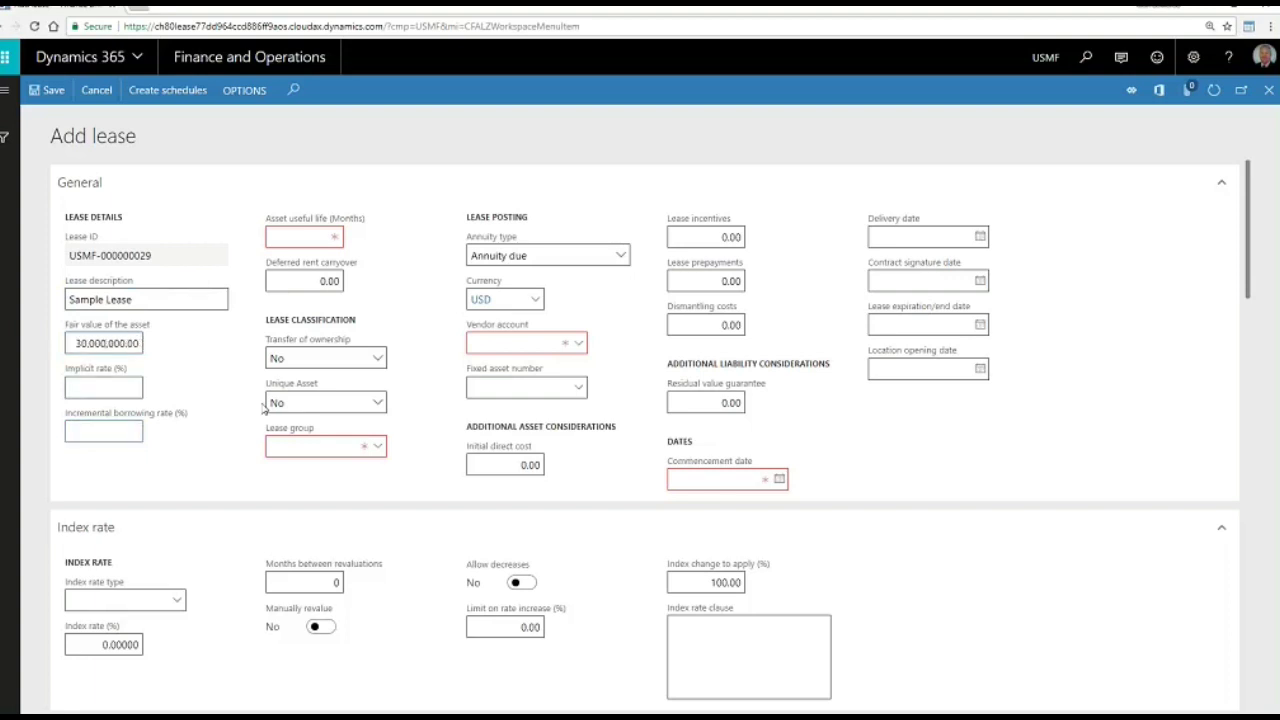
Set the lease's incremental borrowing rate to 6% and the asset useful life to 360 months
text(6)
key(Tab)
key(Tab)
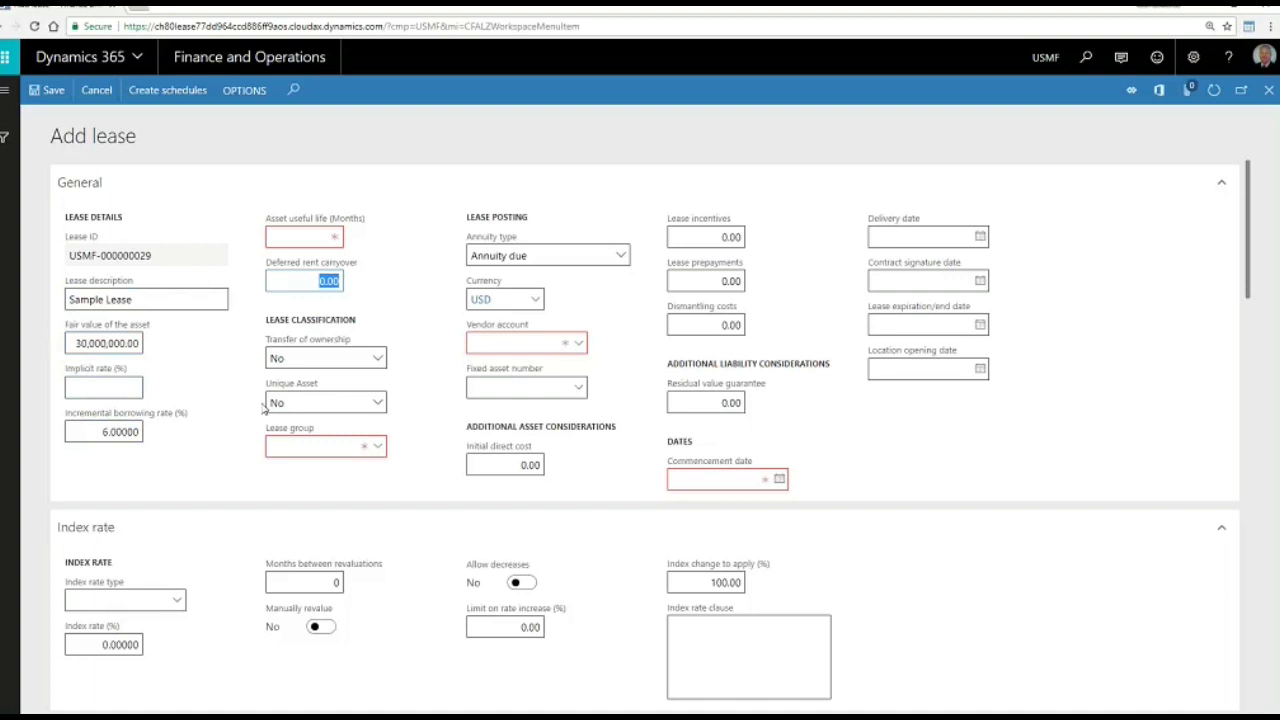
key(Tab)
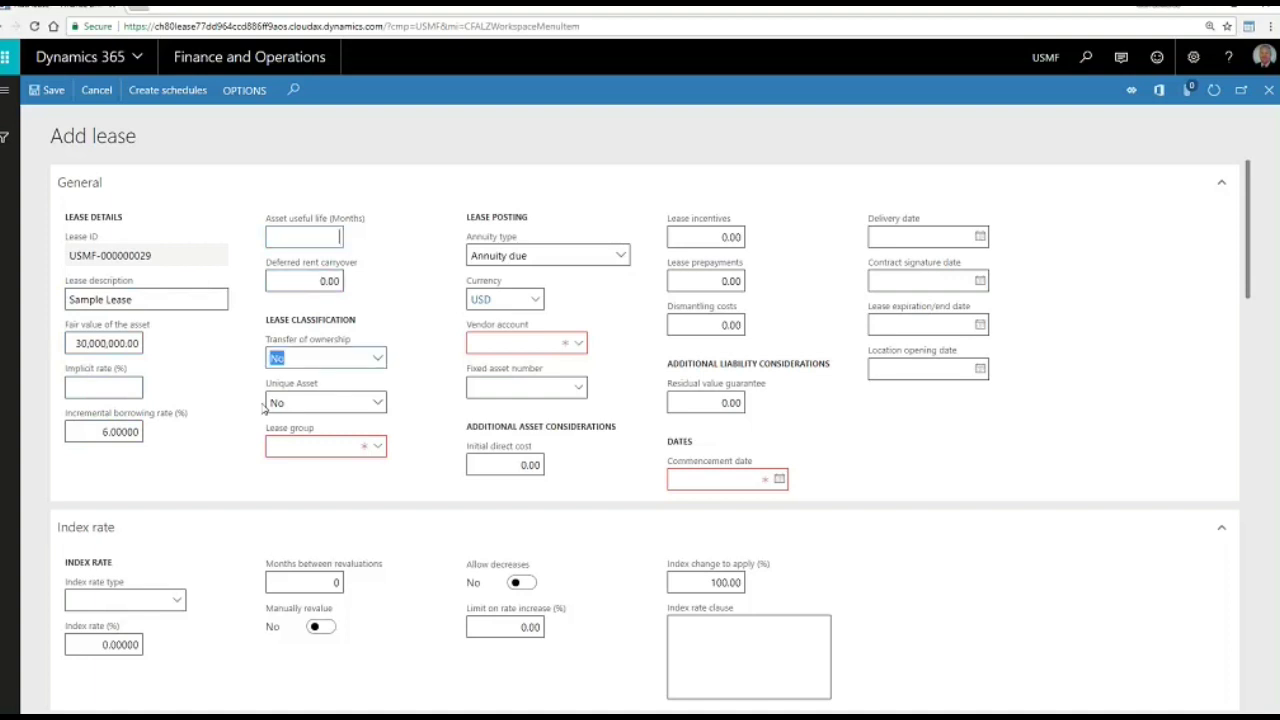
key(Tab)
key(Tab)
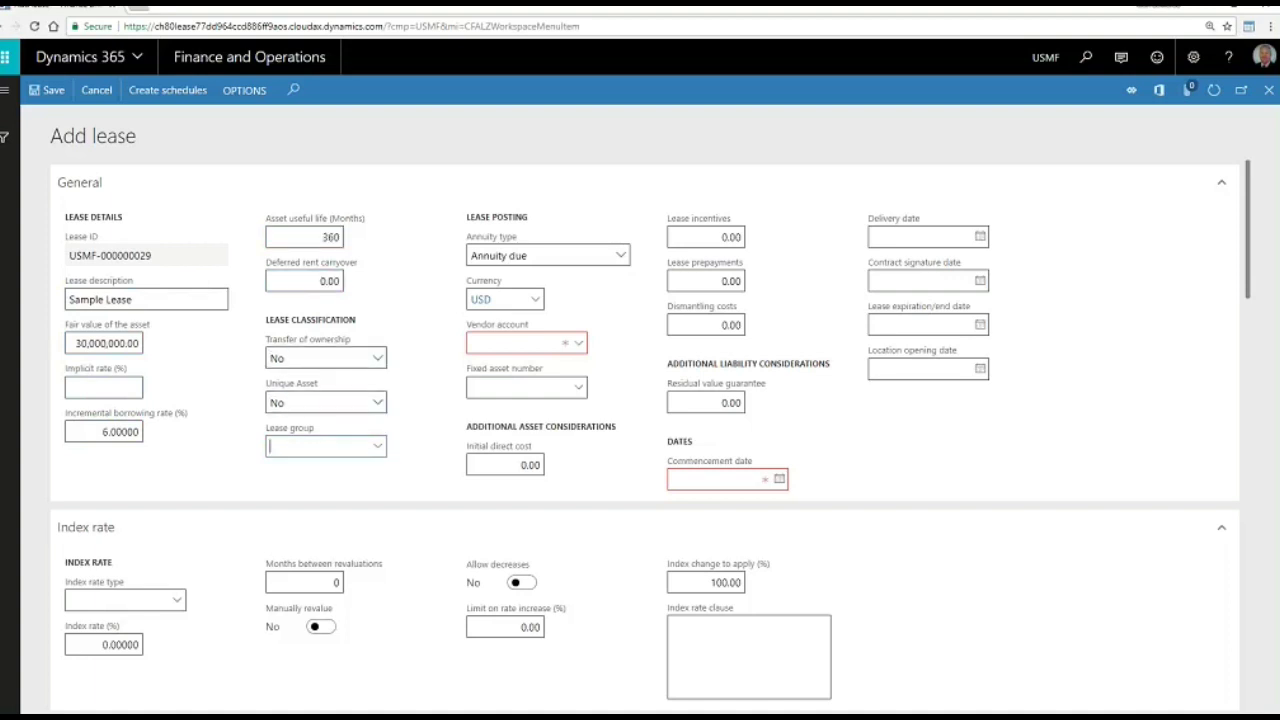
Assign the lease to the BUILD lease group and choose ABC Property Management as the vendor
click(378, 448)
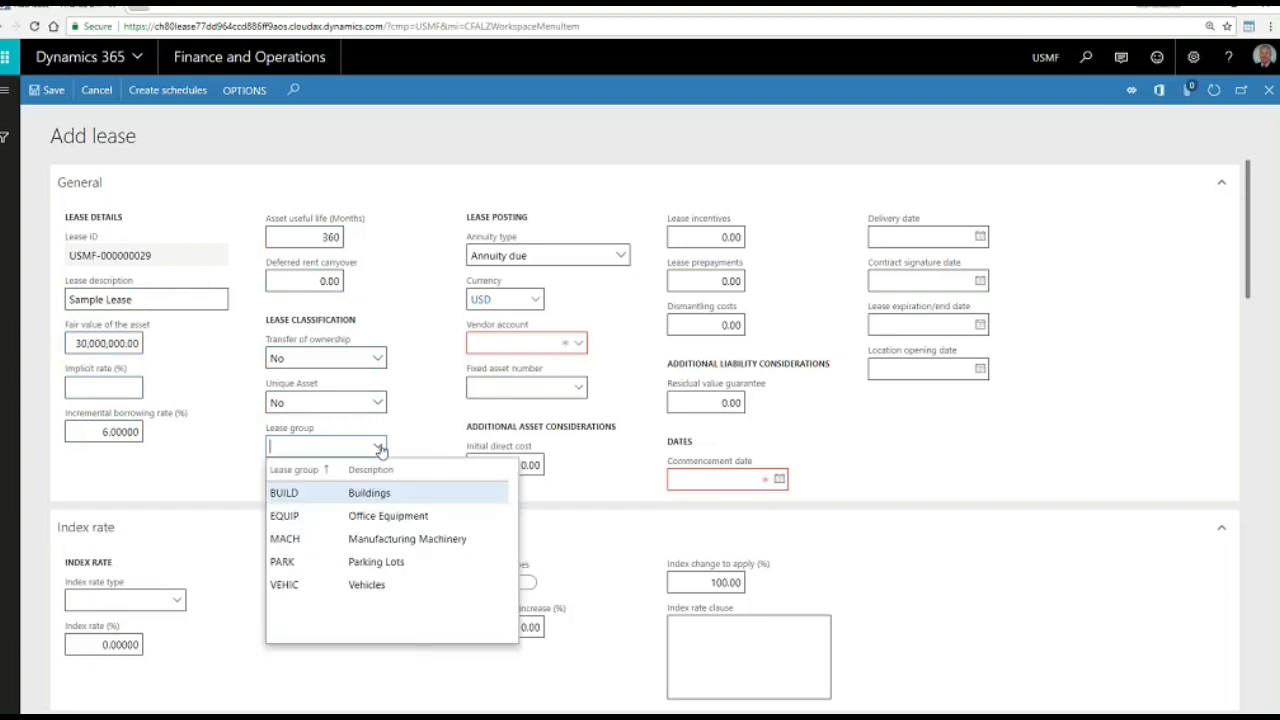
click(378, 498)
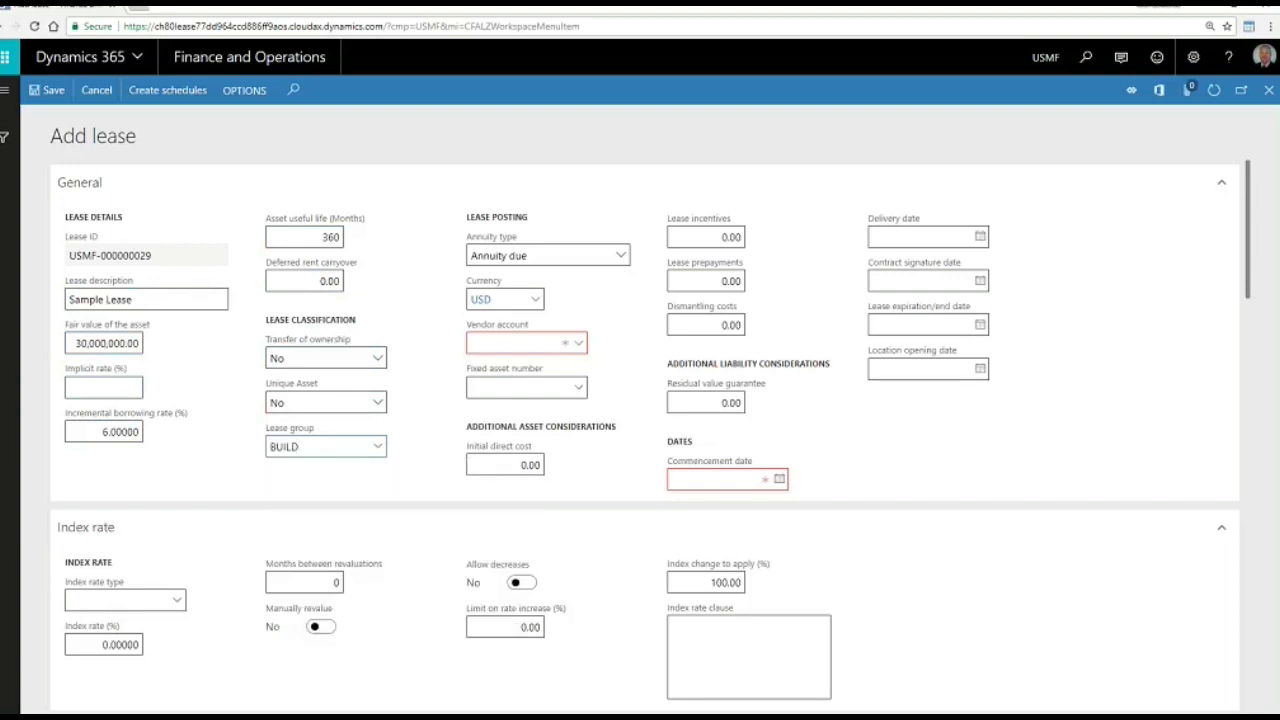
click(580, 347)
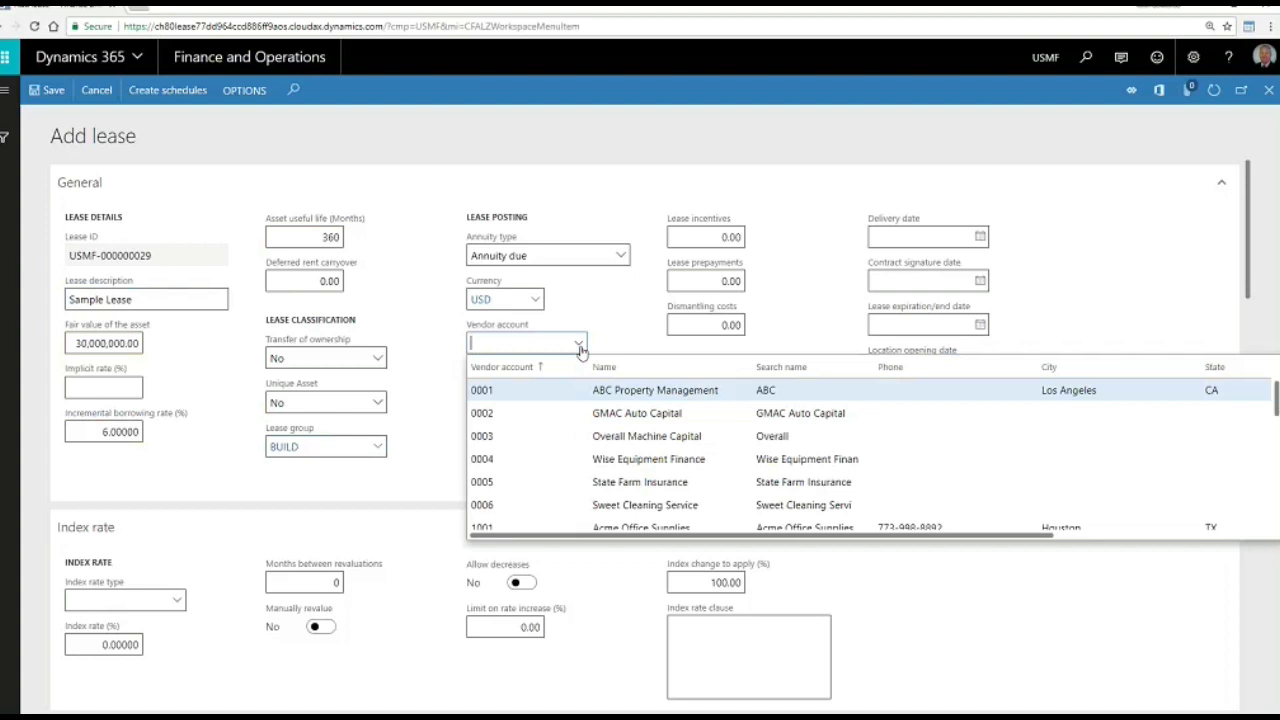
click(645, 390)
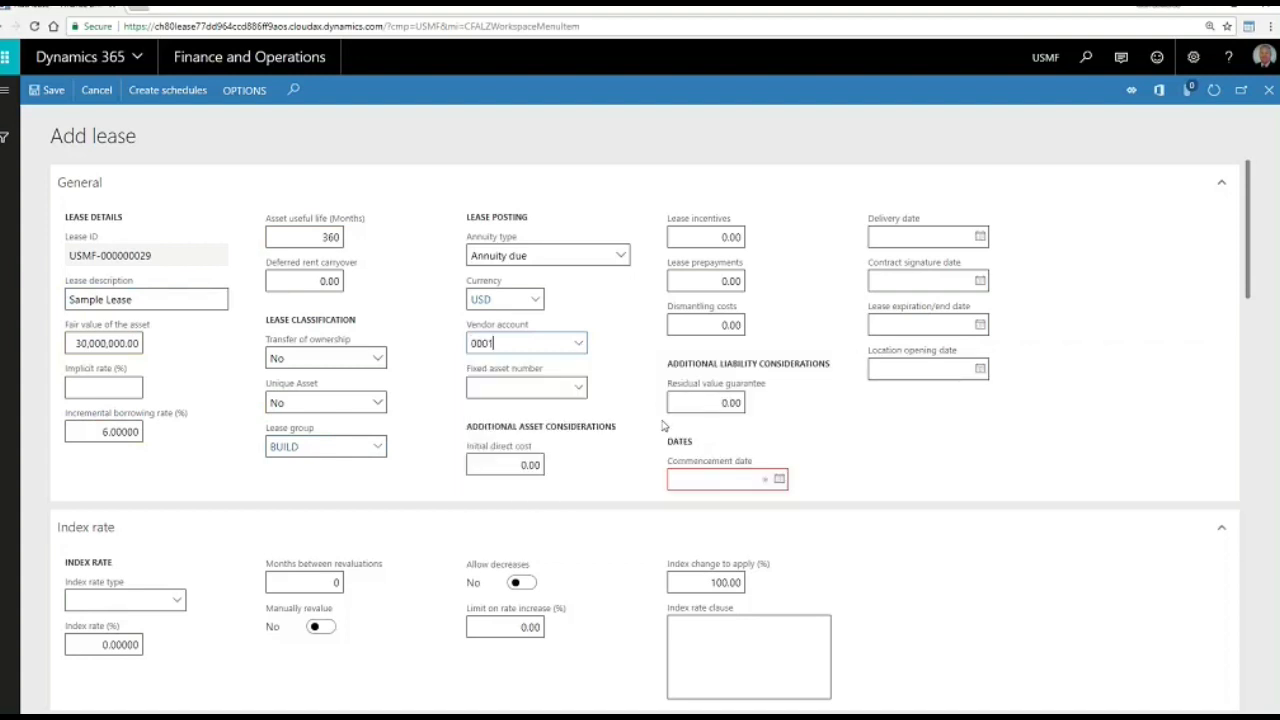
Set the lease's commencement date to 8/1/2018
click(720, 480)
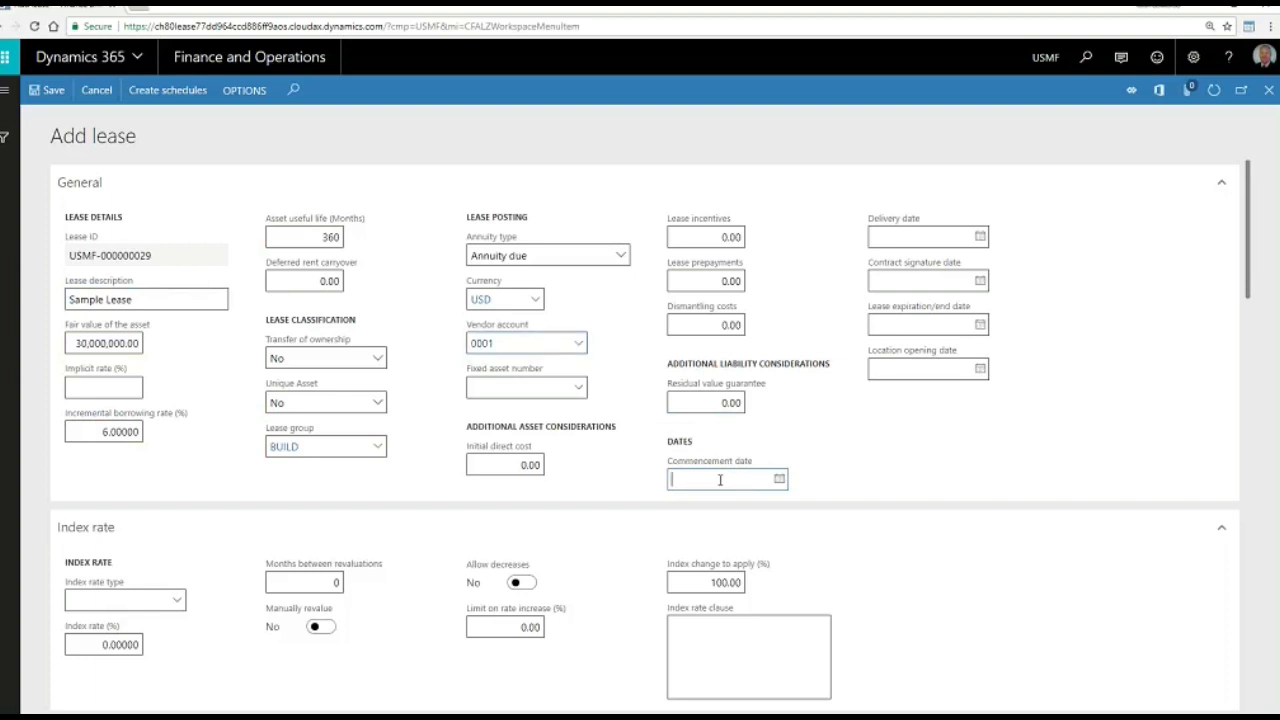
text(080)
key(Tab)
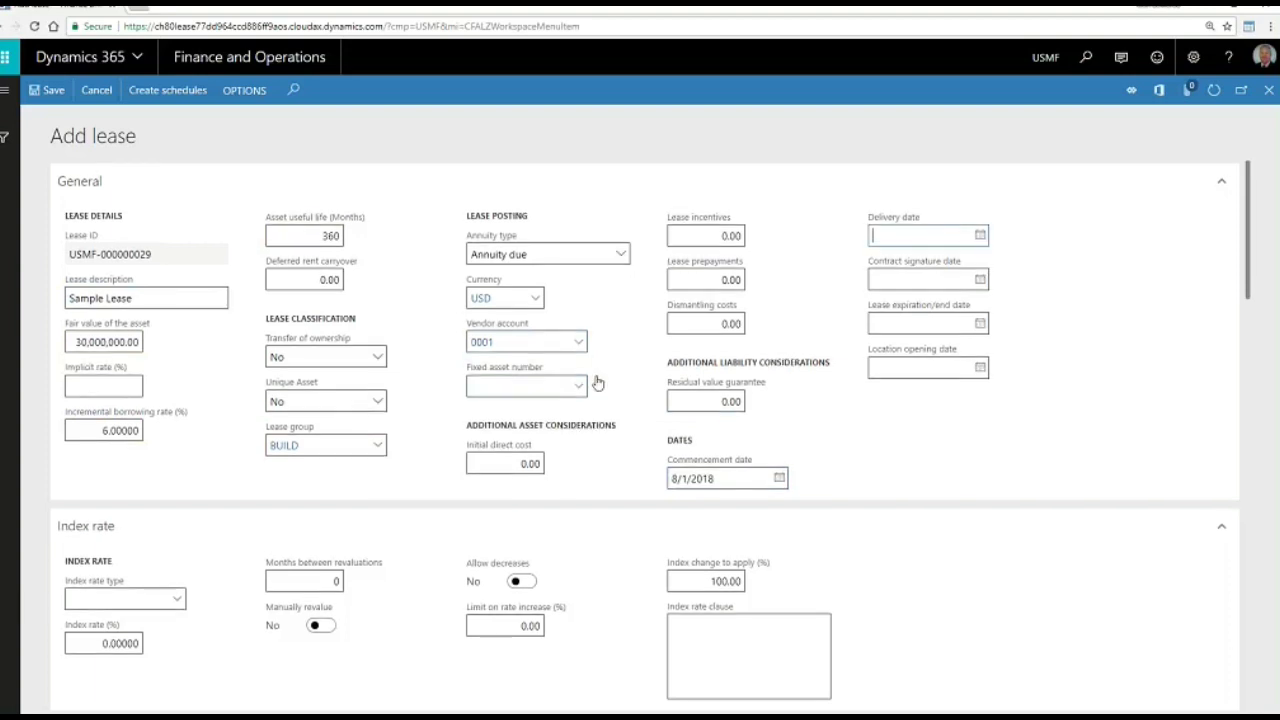
Add a payment schedule line starting 8/1/2018 with an interval of Months and 60 periods
scroll(597, 383, down, 5)
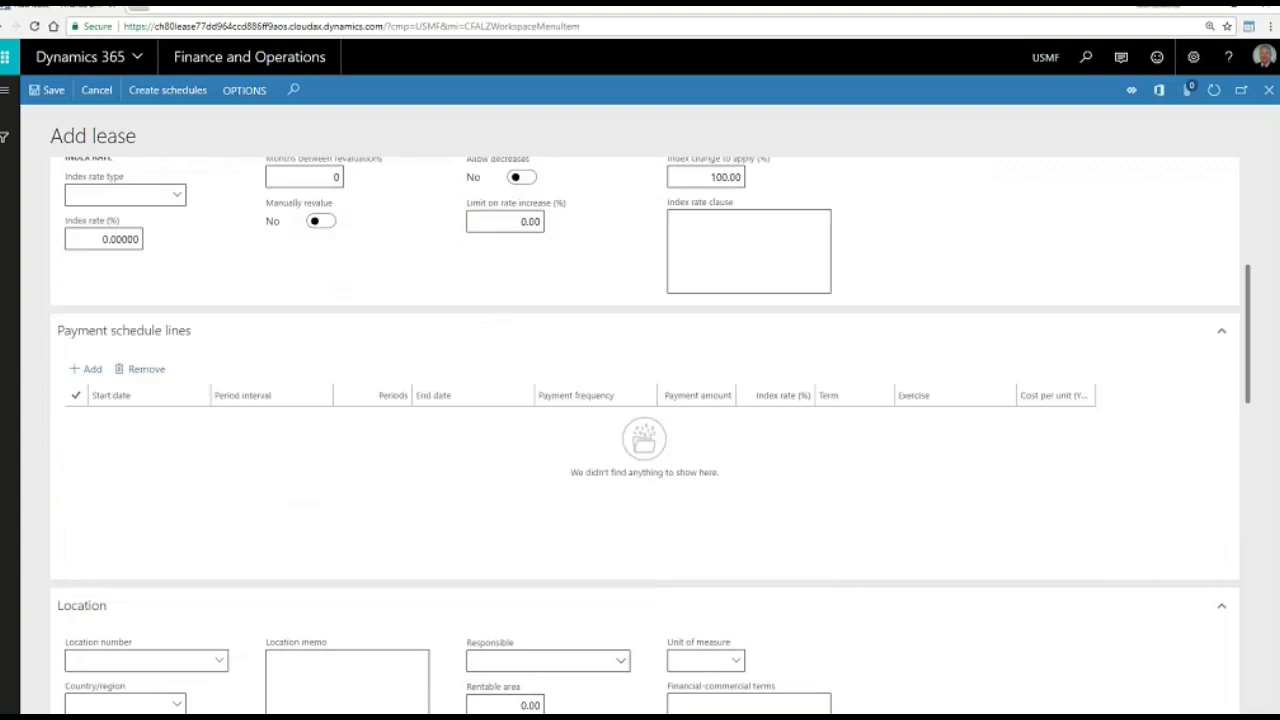
click(89, 369)
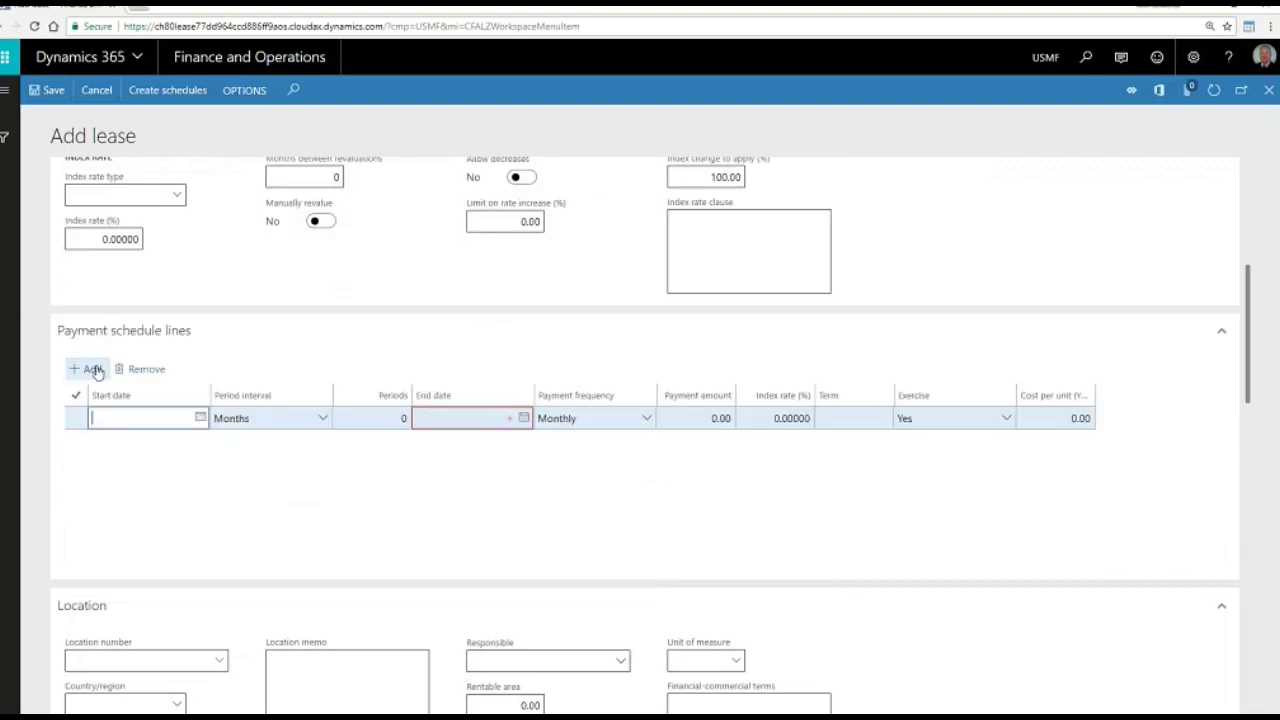
text(08)
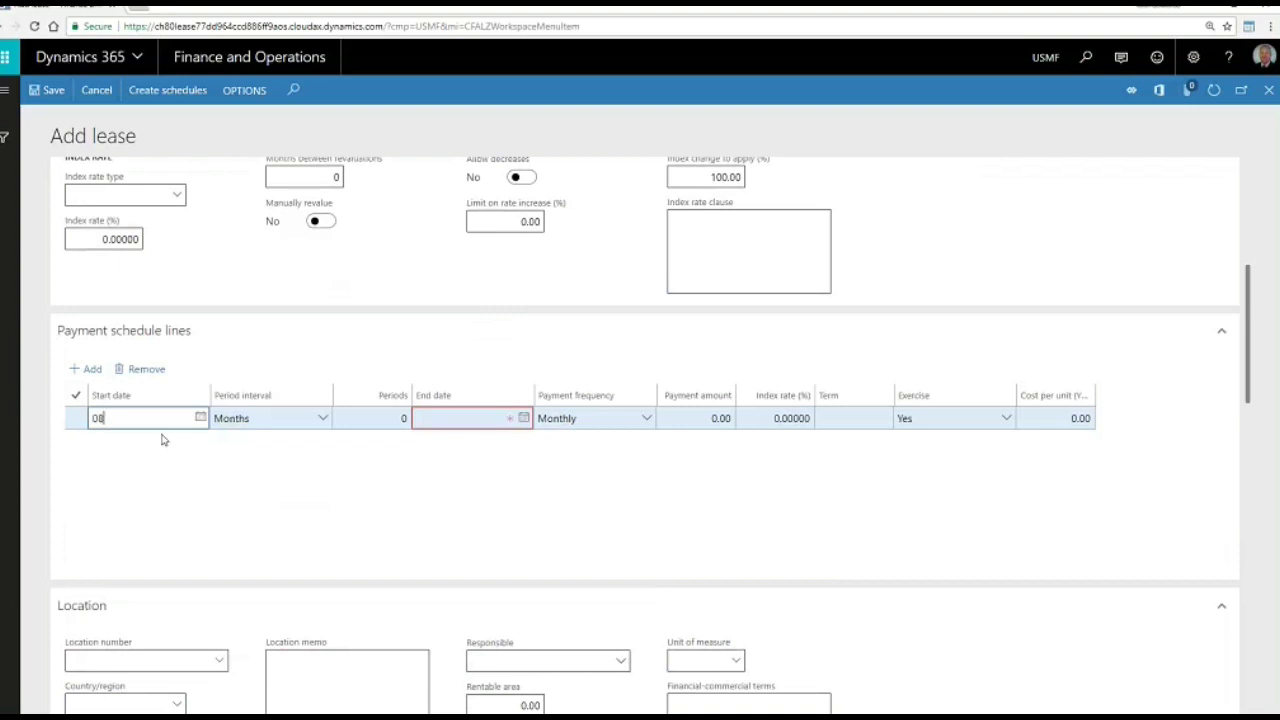
text(011)
text(8)
key(Tab)
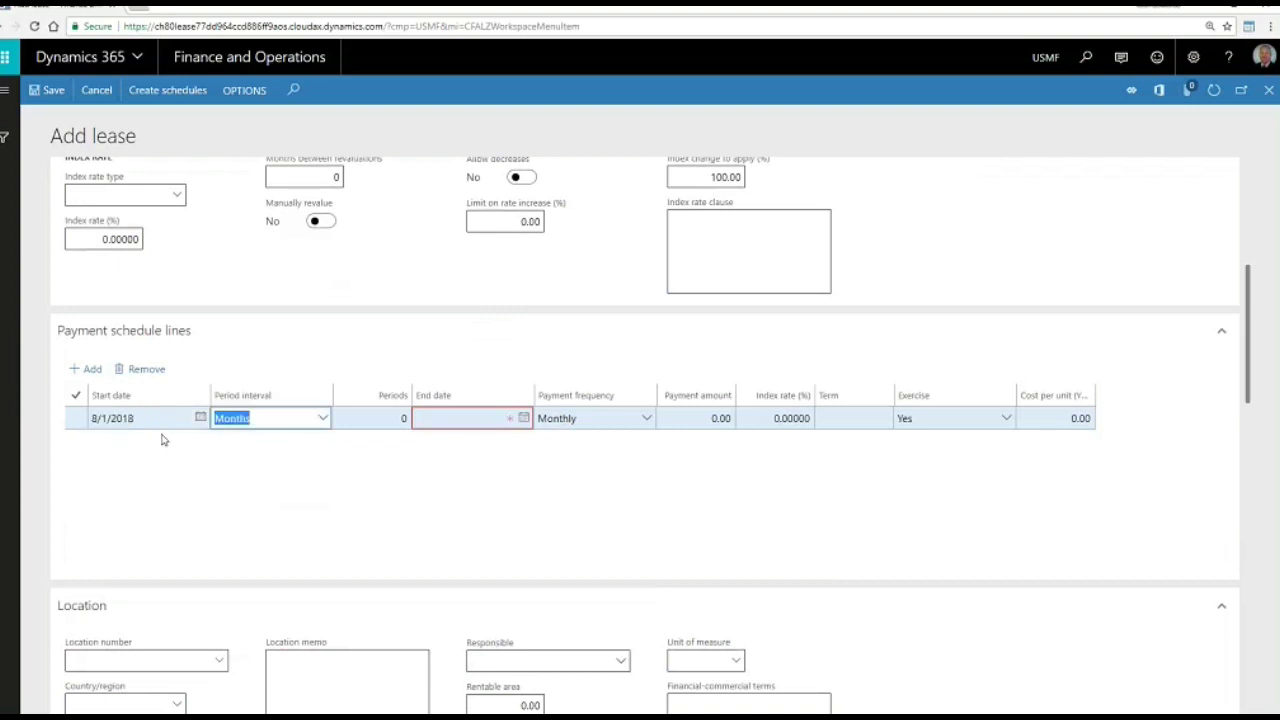
key(Tab)
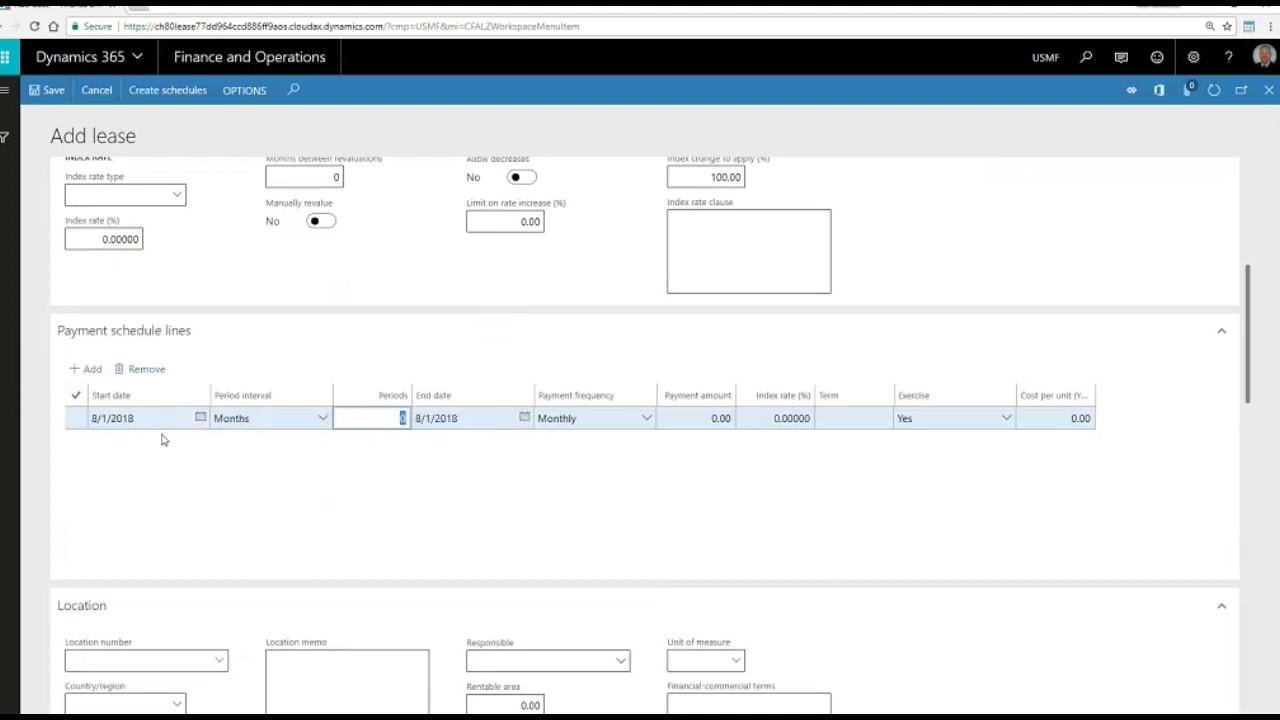
text(60)
key(Tab)
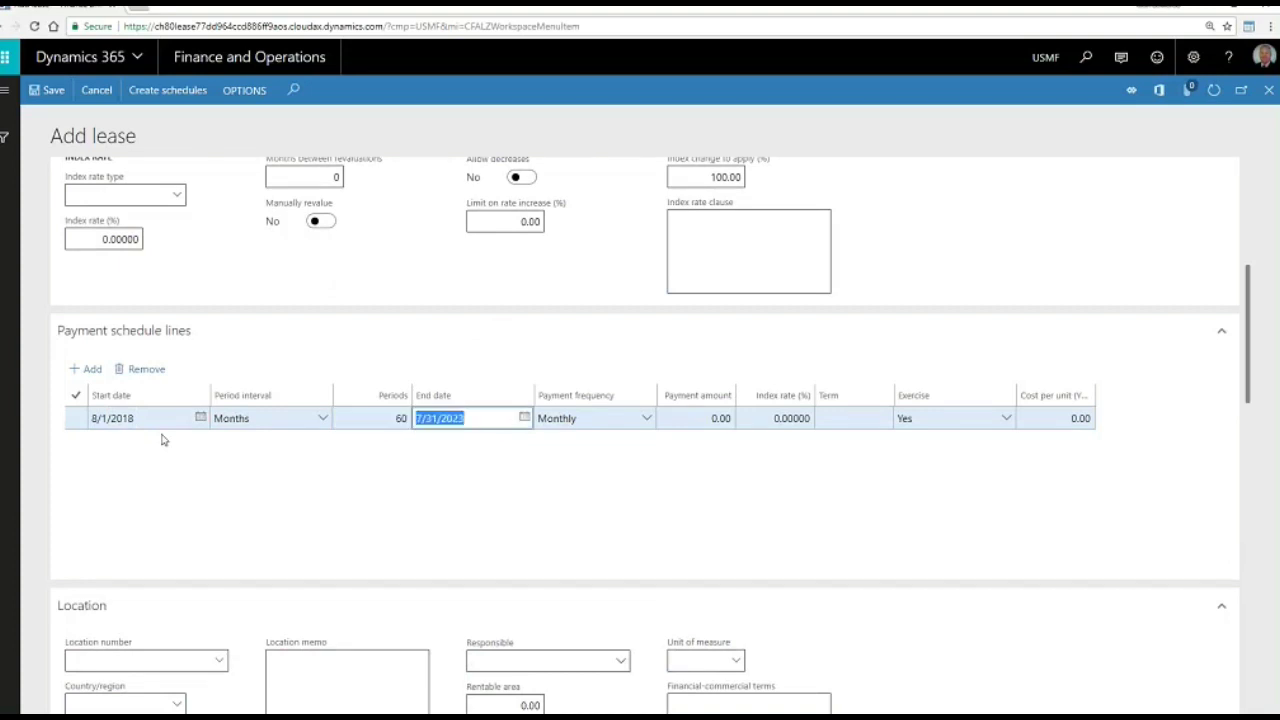
key(Tab)
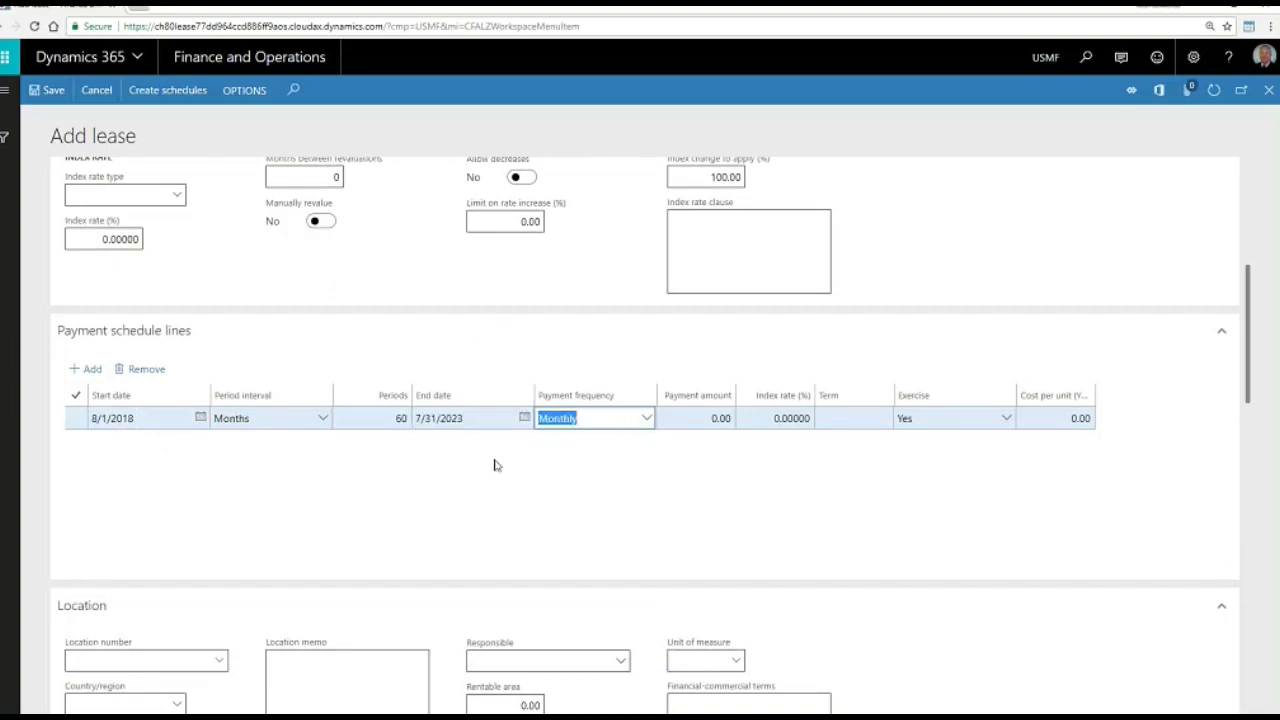
Keep the 60-month payment line's frequency at Monthly and set its payment amount to 2,500
click(647, 419)
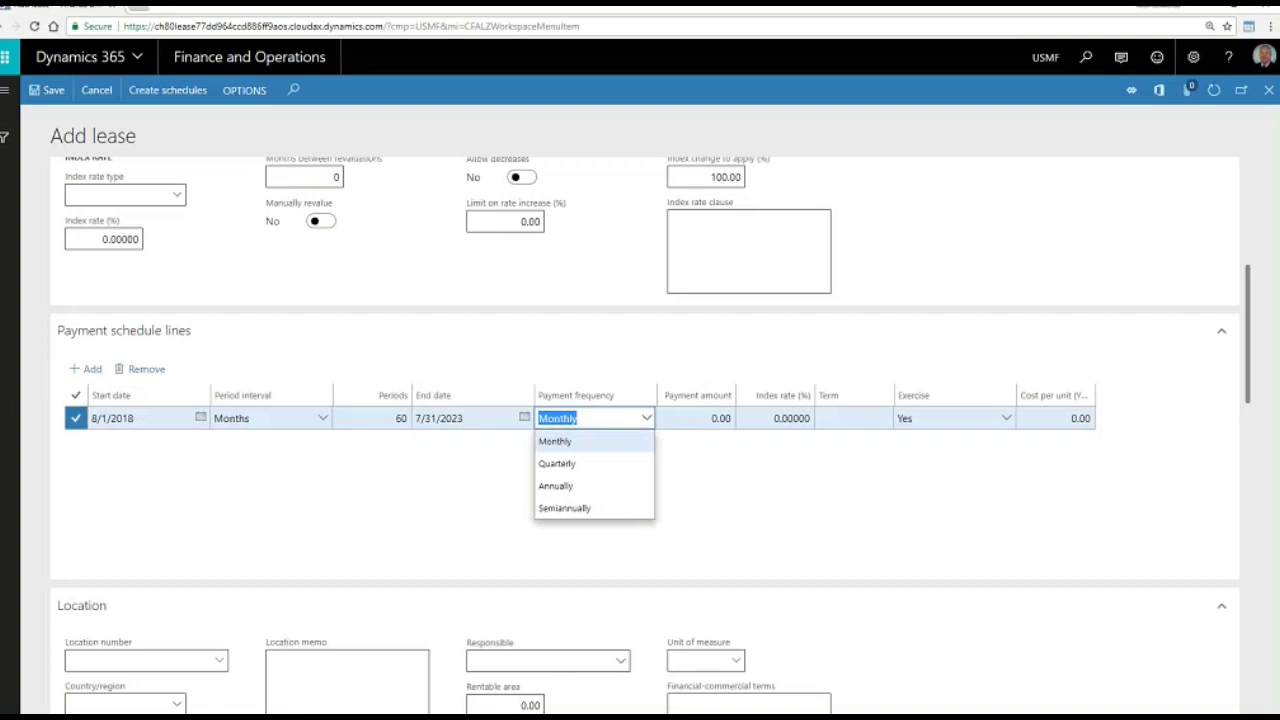
key(Tab)
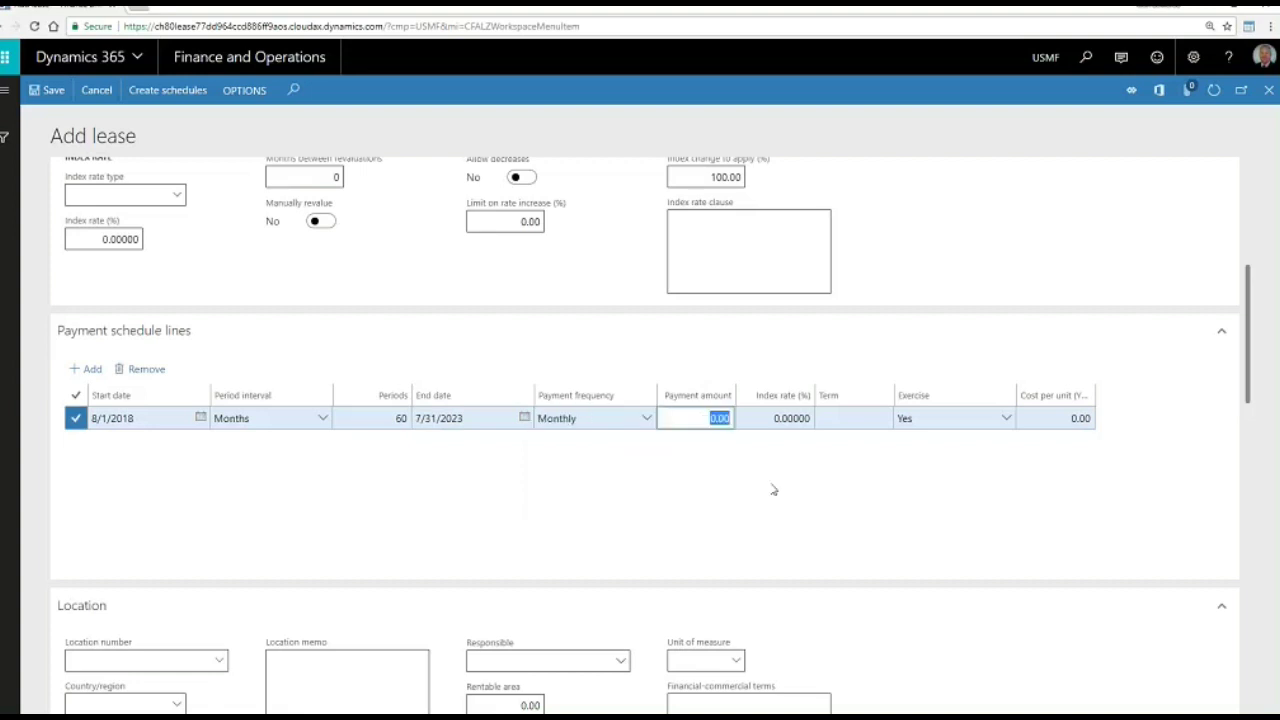
text(2,50)
text(0)
key(Tab)
key(Tab)
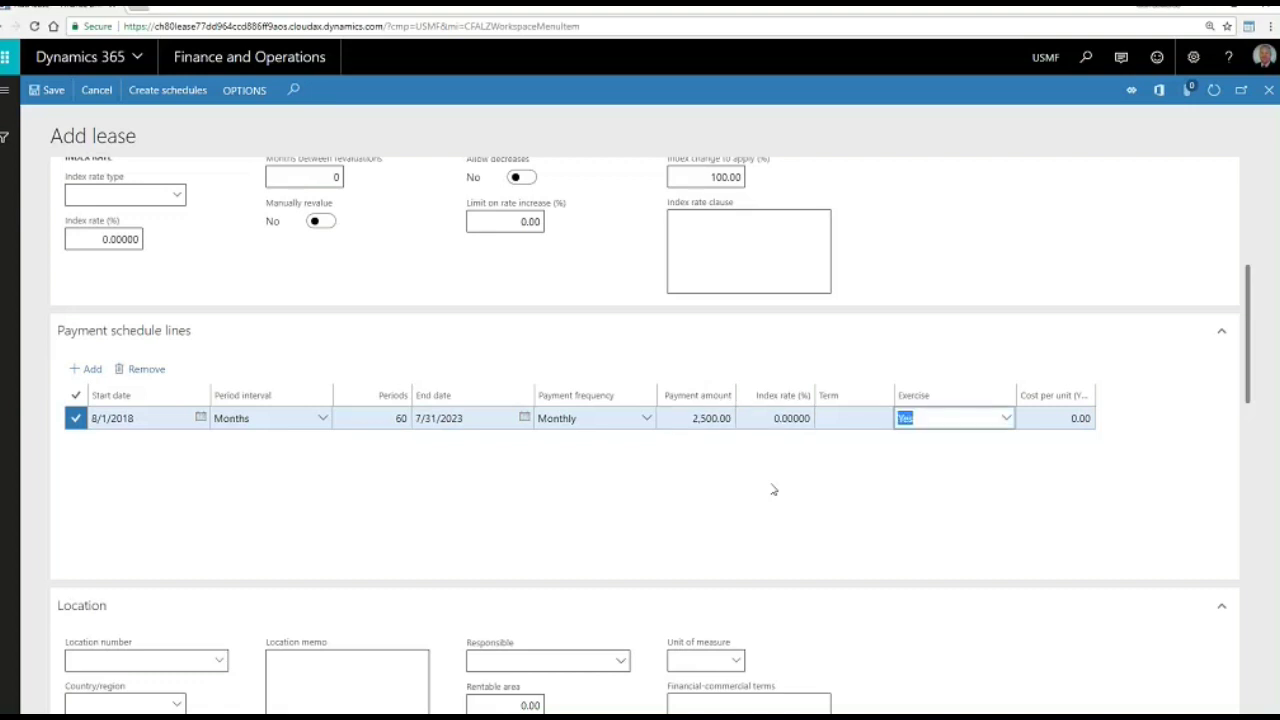
key(Tab)
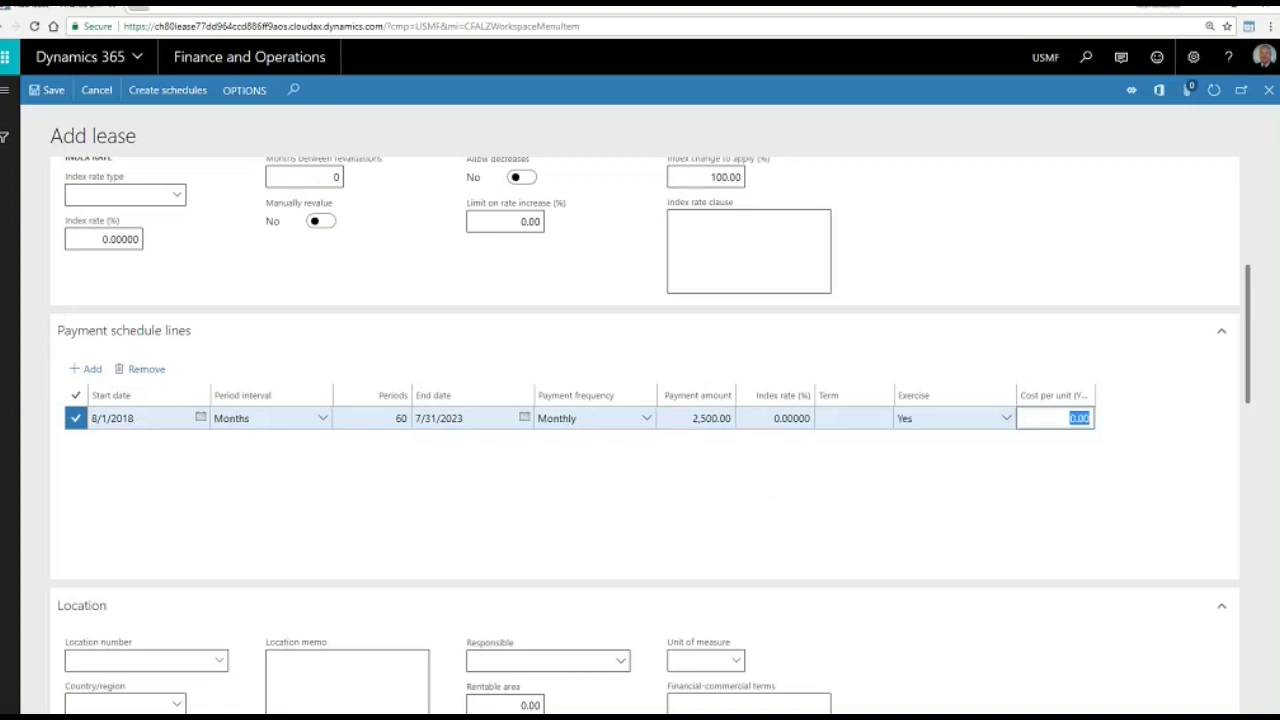
Add a second payment schedule line with 24 monthly periods and a payment amount of 3,000
click(92, 369)
key(Tab)
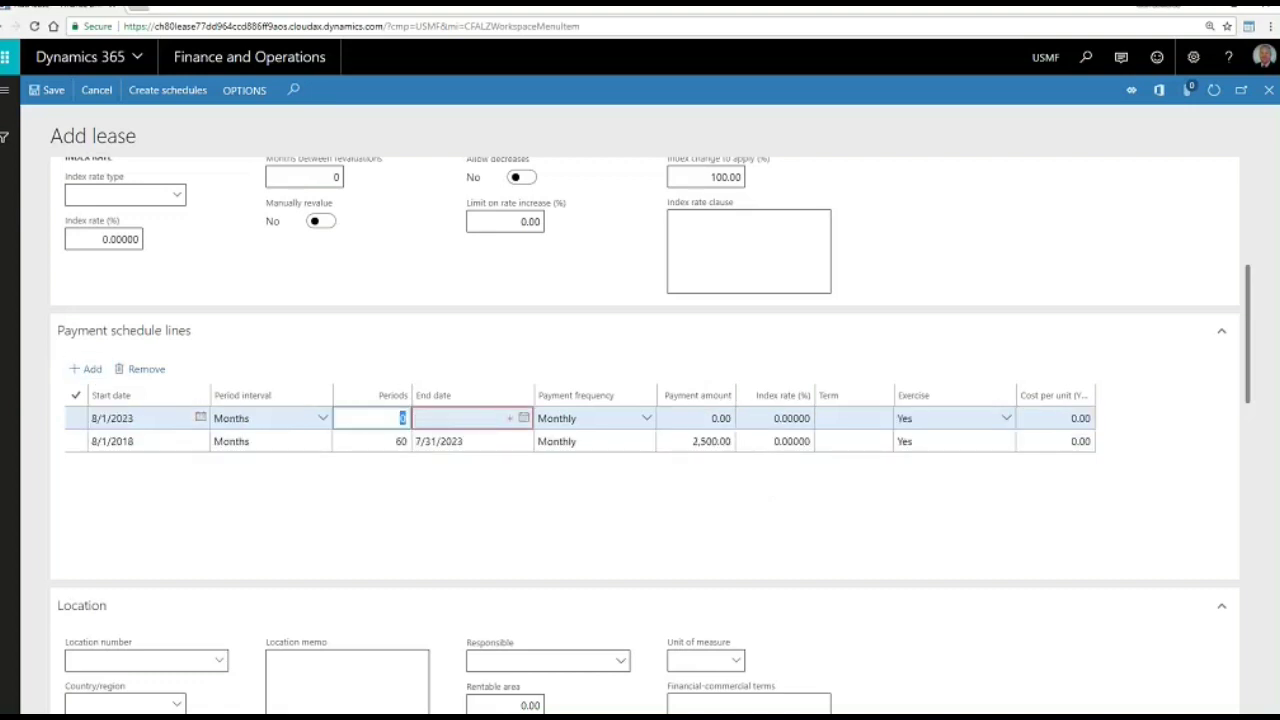
text(24)
key(Tab)
key(Tab)
key(Tab)
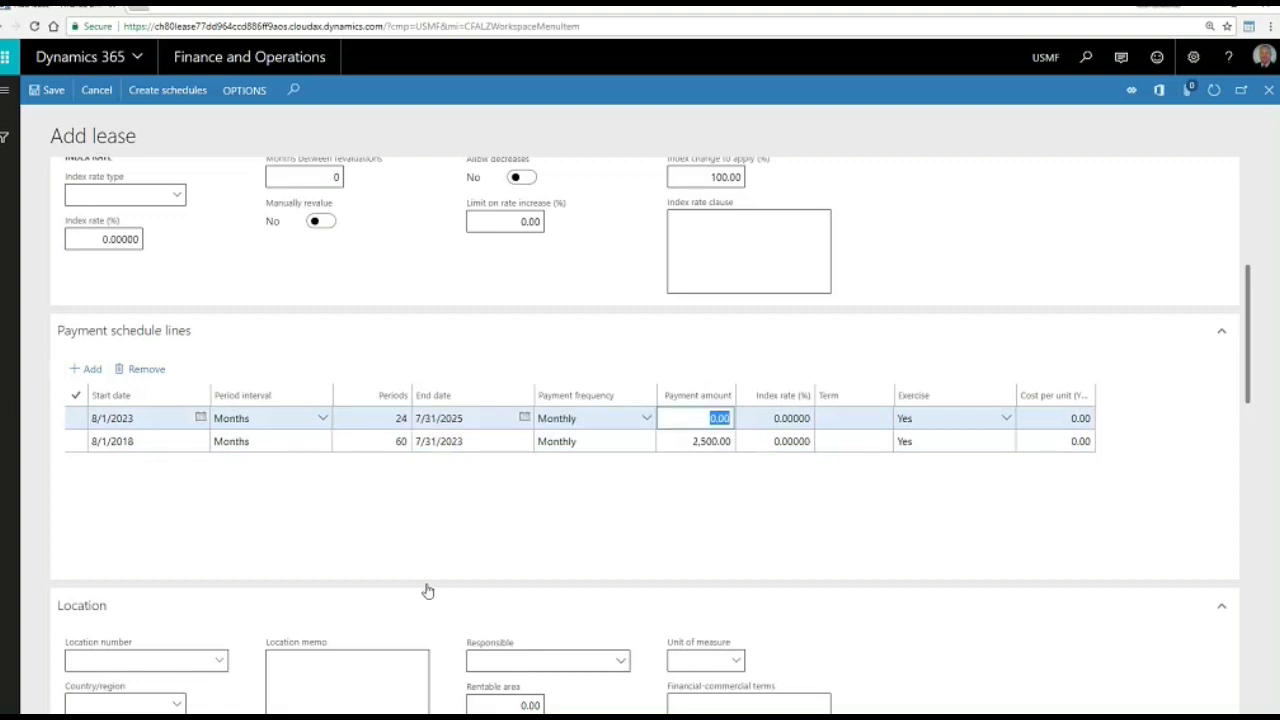
text(3,00)
text(0)
key(Tab)
key(Tab)
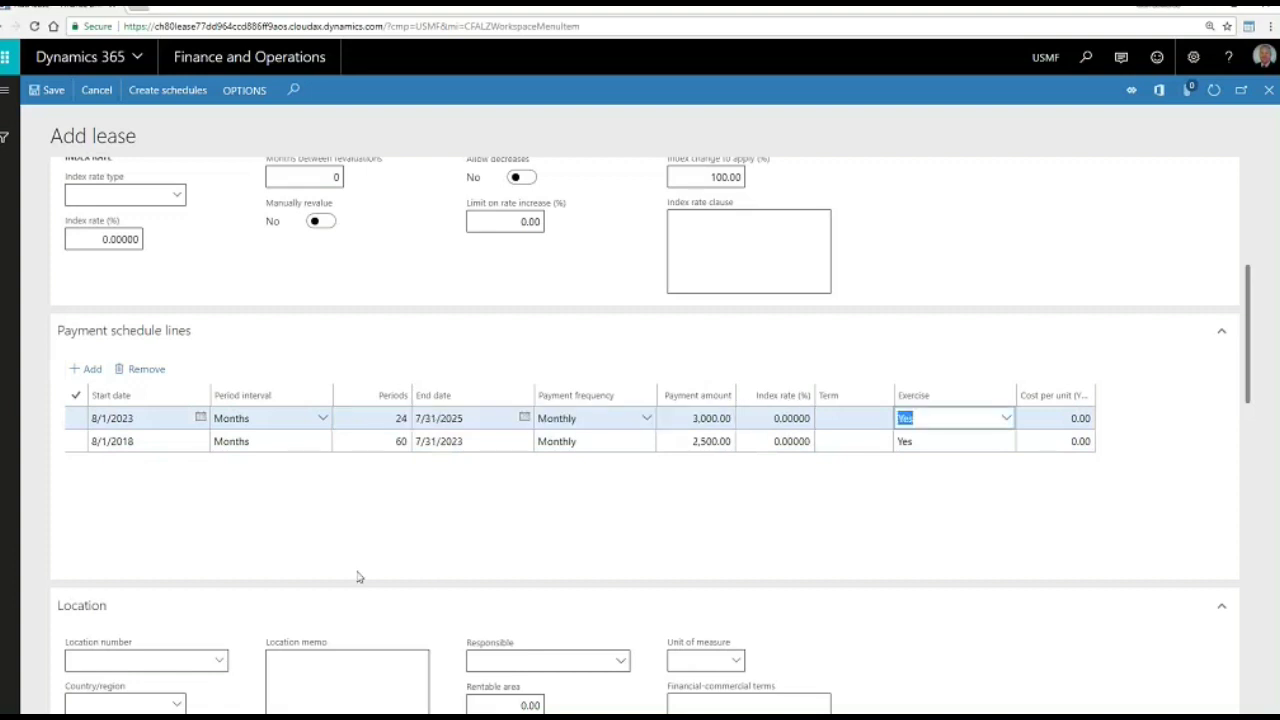
Add an executory costs payment schedule line with the expense type INSUR
scroll(211, 490, down, 1)
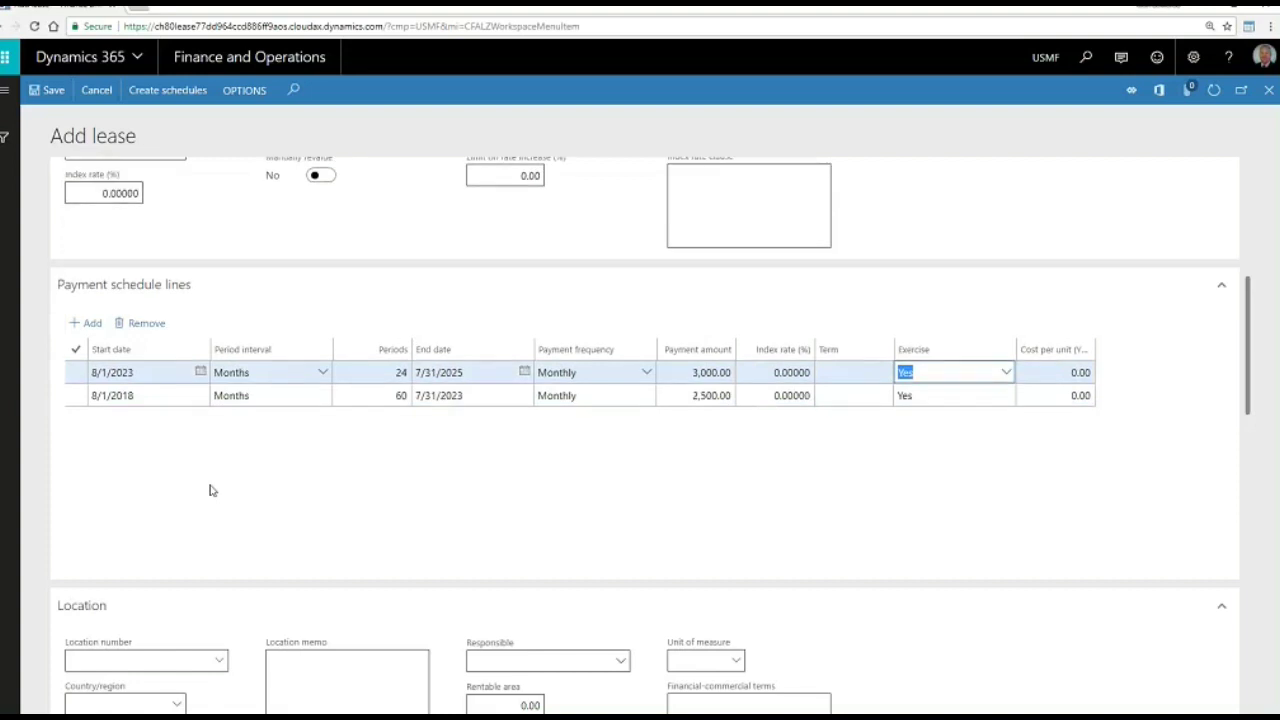
scroll(224, 404, down, 2)
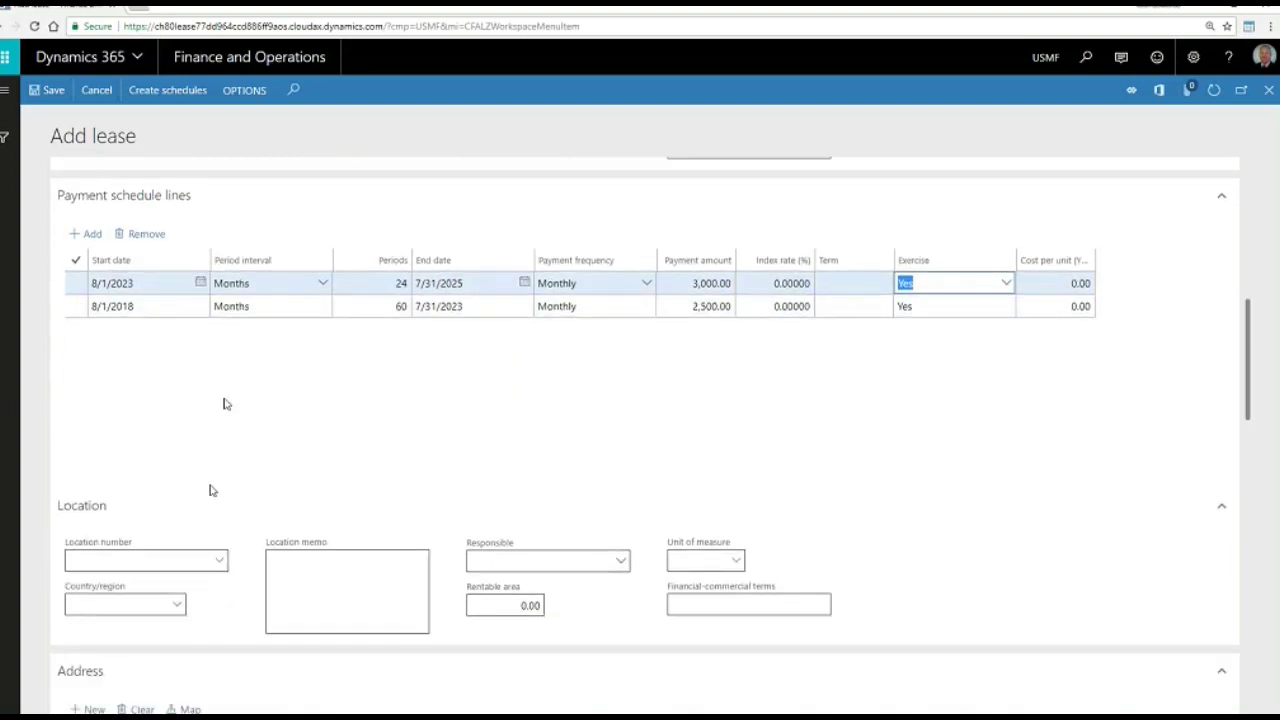
scroll(223, 417, down, 7)
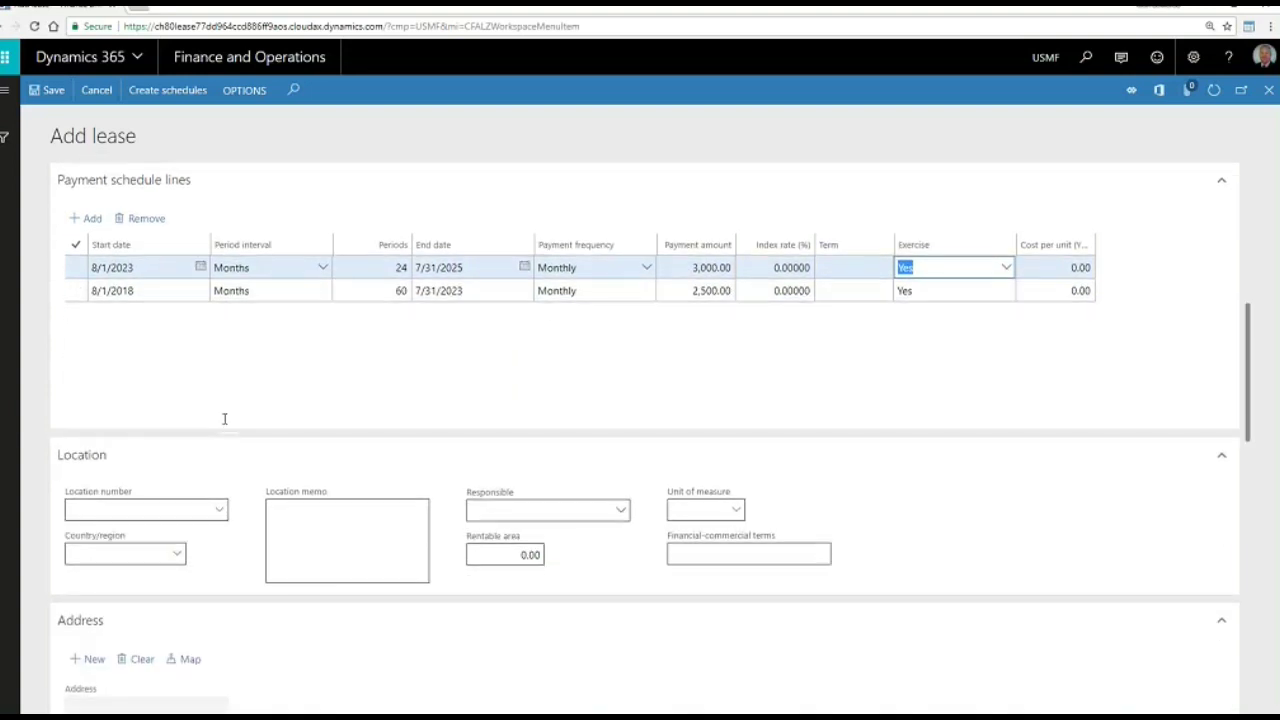
scroll(191, 400, down, 3)
click(86, 397)
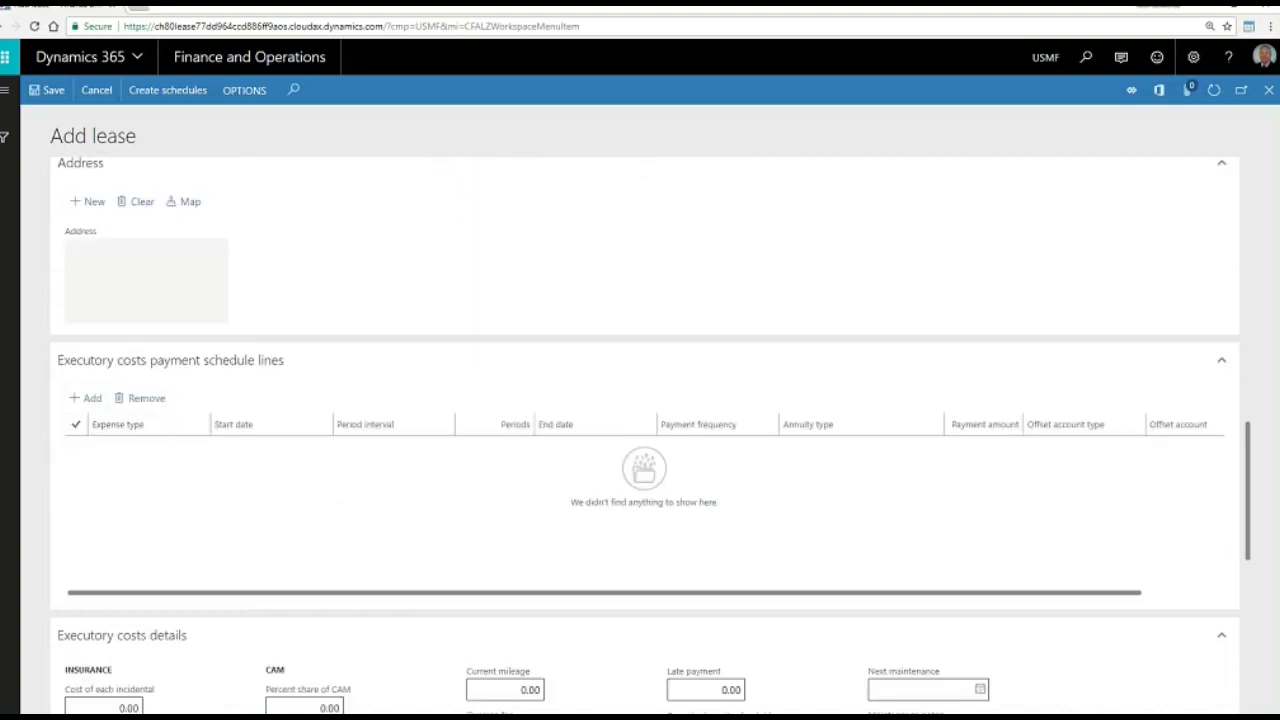
click(199, 452)
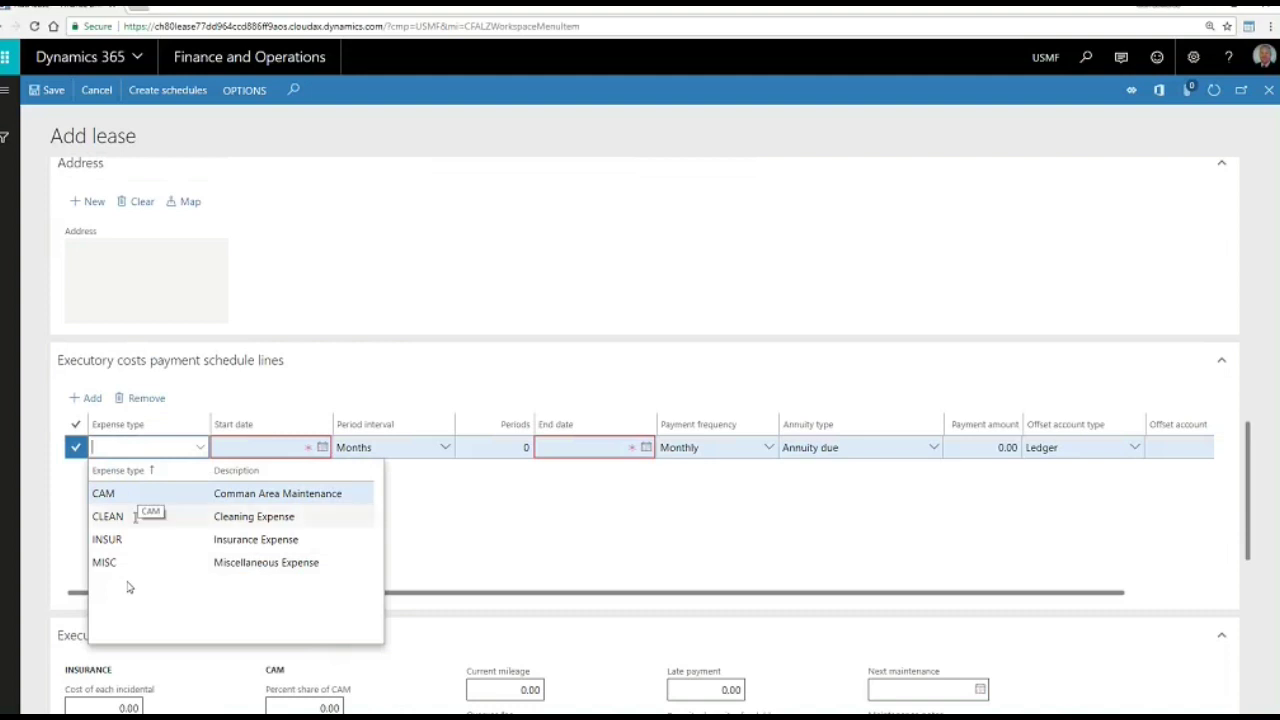
click(134, 535)
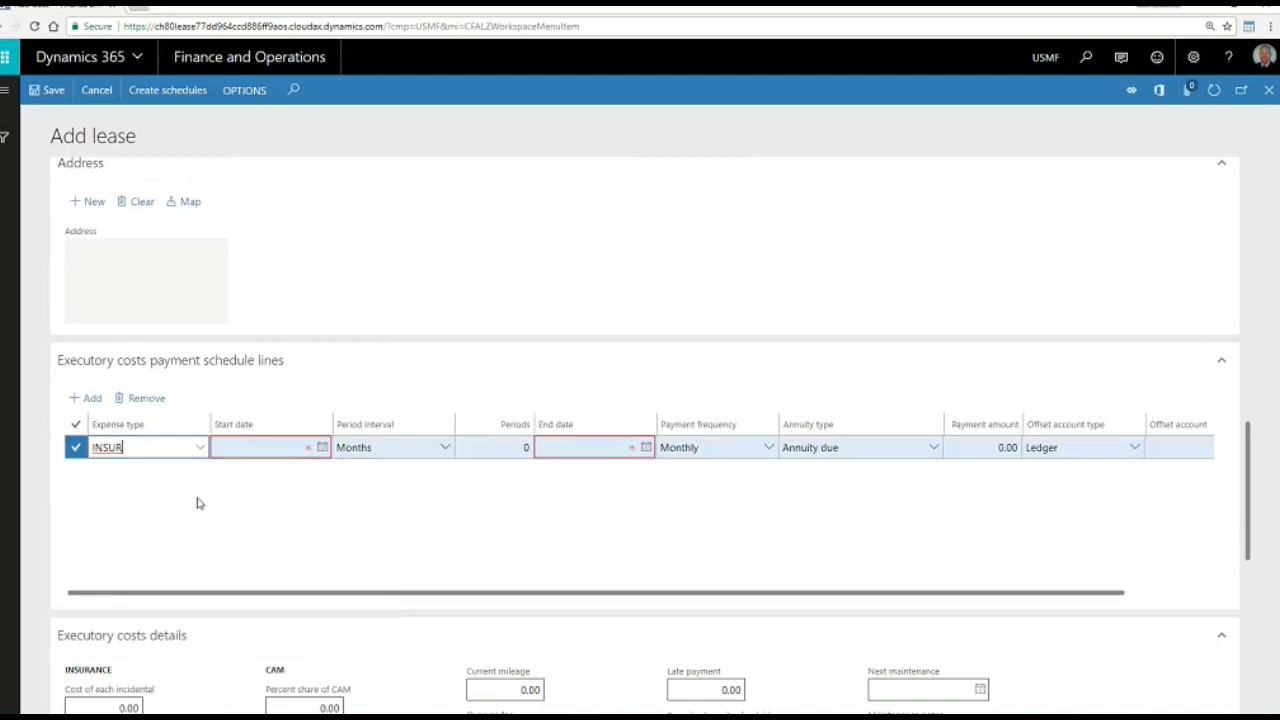
Set the insurance expense line's start date to 8/1/2018 and its number of monthly periods to 84
key(Tab)
text(0801)
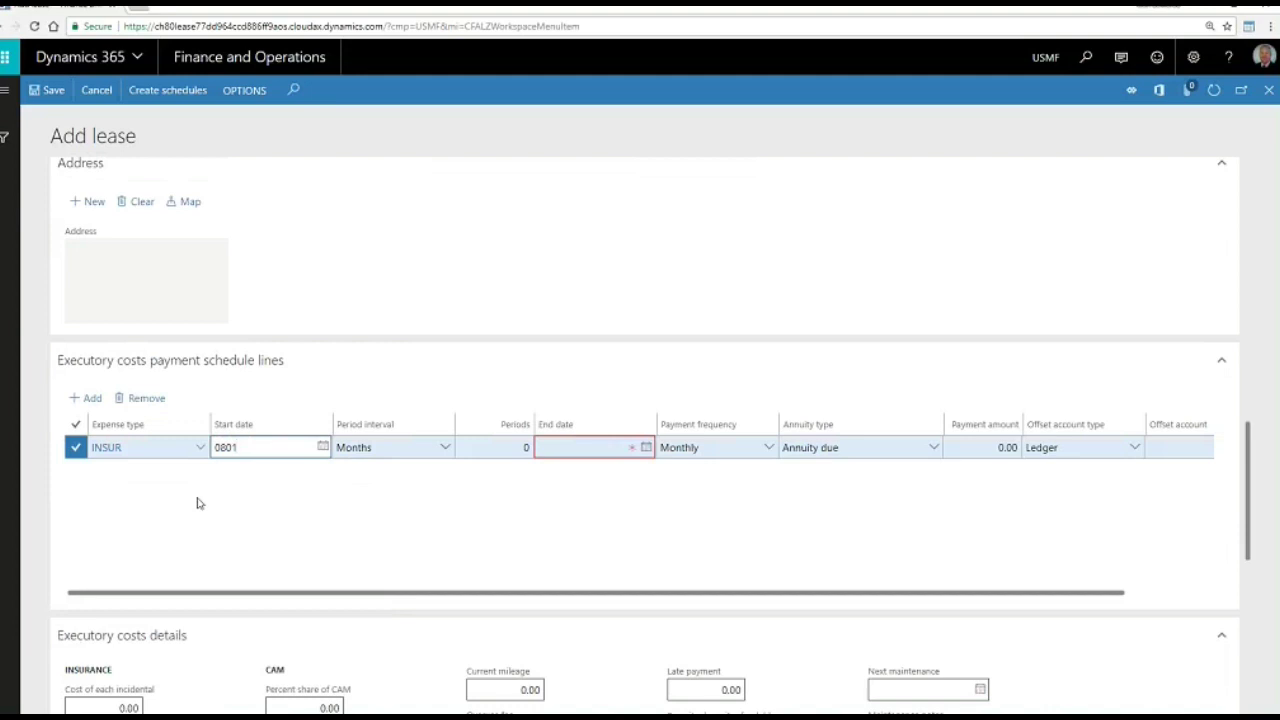
text(0)
key(Tab)
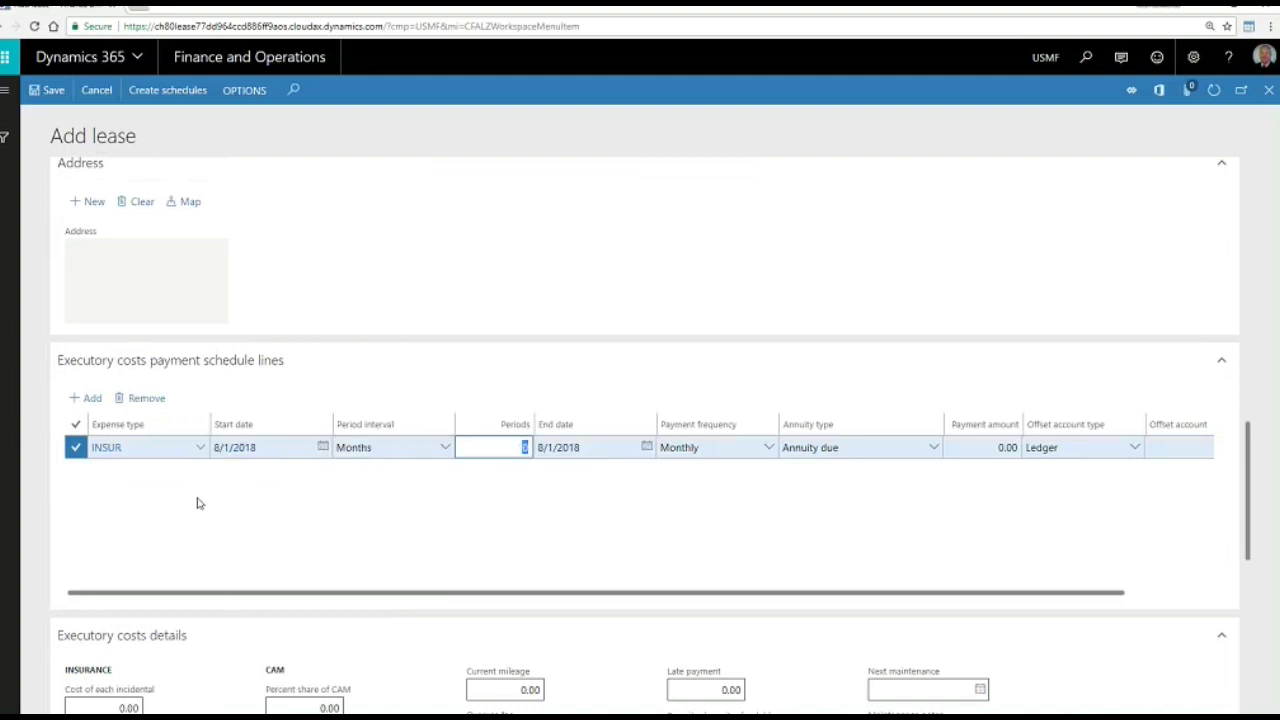
text(84)
key(Tab)
key(Tab)
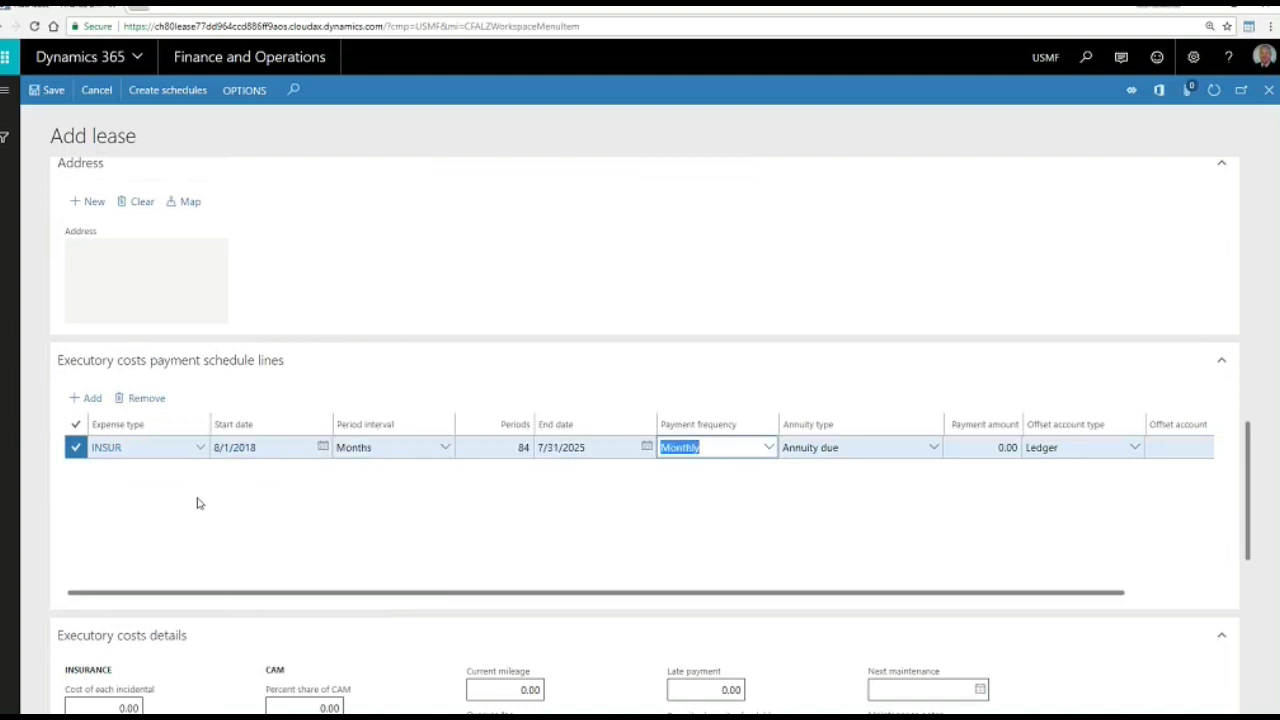
Set the insurance expense line's payment frequency to Annually and its payment amount to 1,000
key(Tab)
key(Tab)
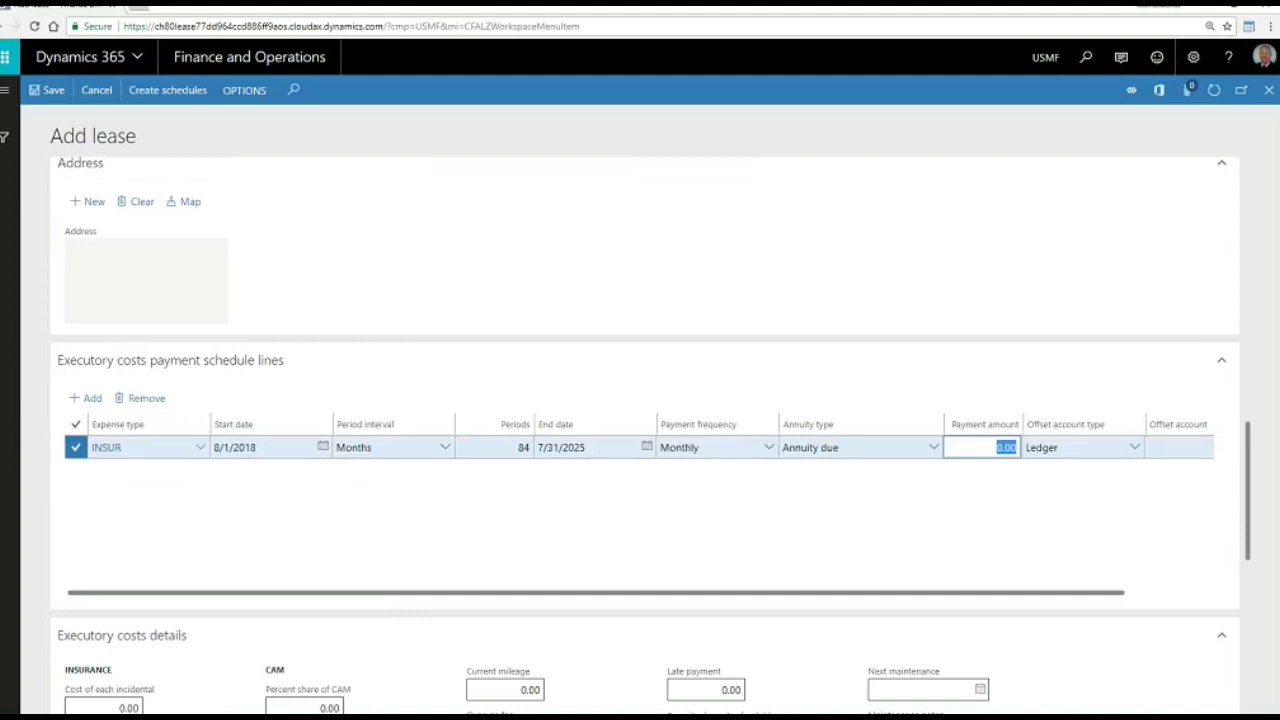
click(768, 447)
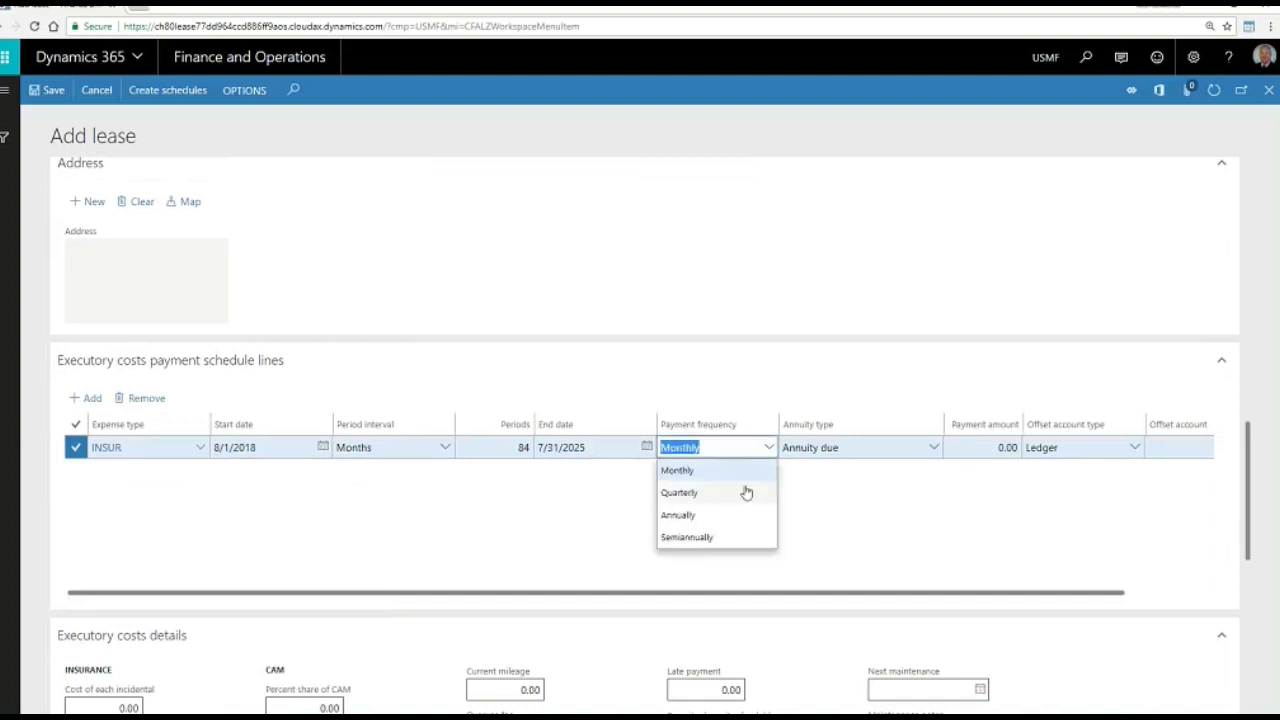
click(731, 515)
click(952, 450)
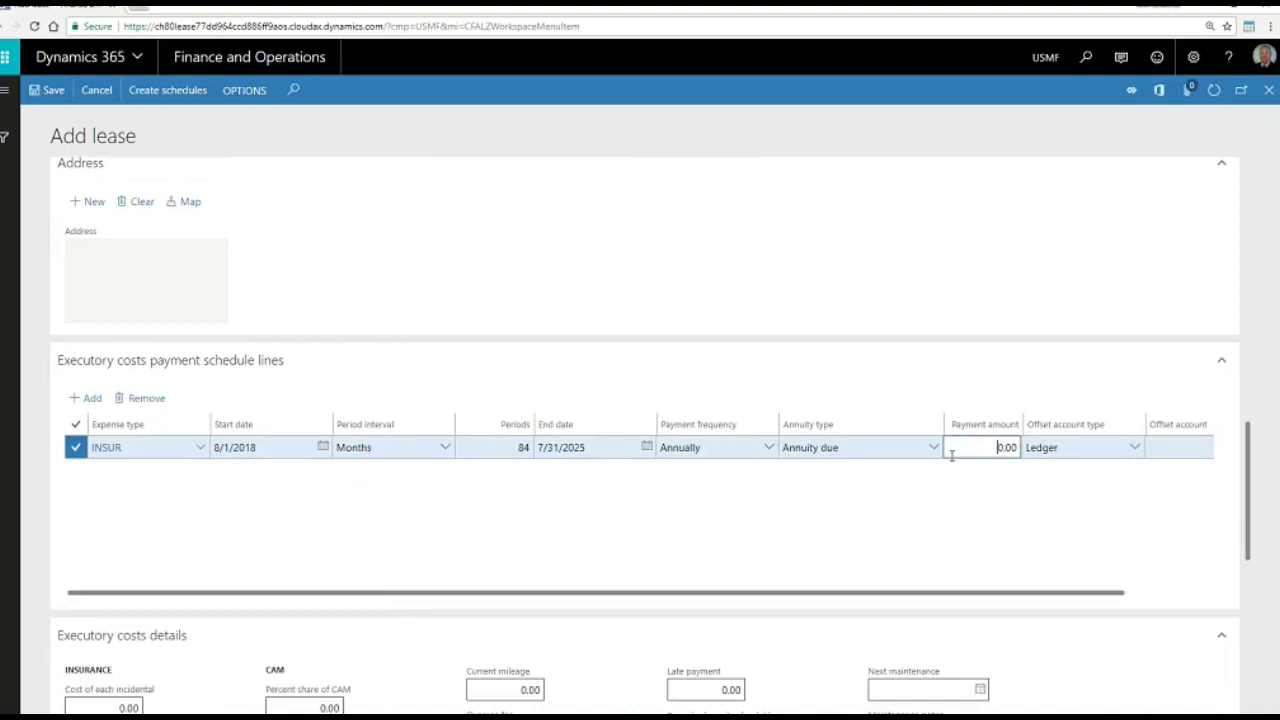
text(100)
Set the insurance expense line's offset account type to Vendor and its offset account to 0005, State Farm Insurance
click(1135, 448)
click(1062, 493)
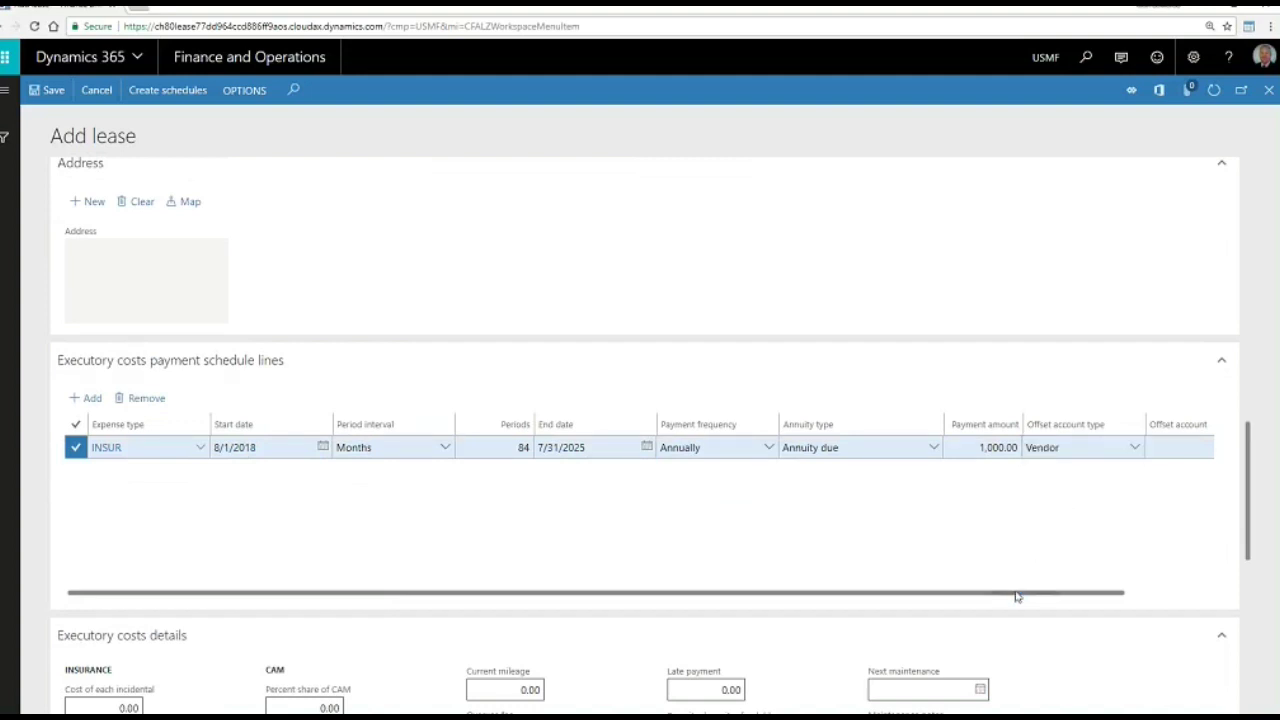
drag(1017, 592, 1105, 592)
click(1200, 456)
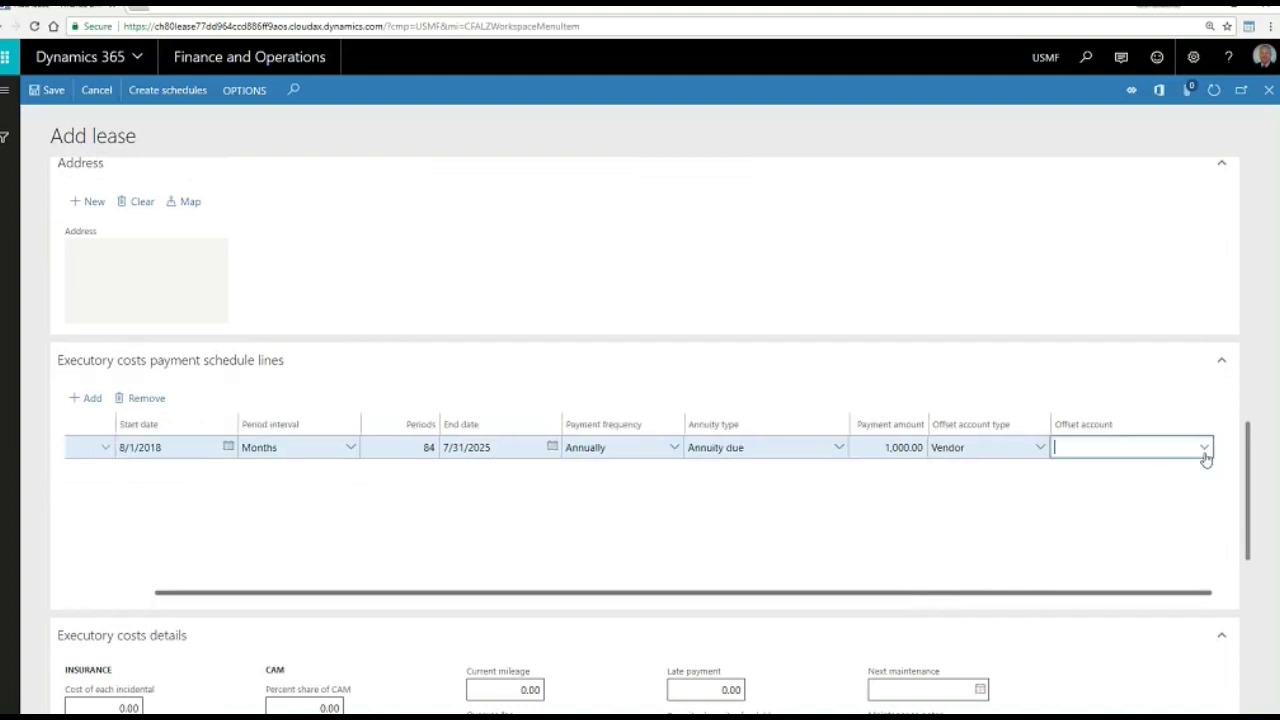
click(1205, 452)
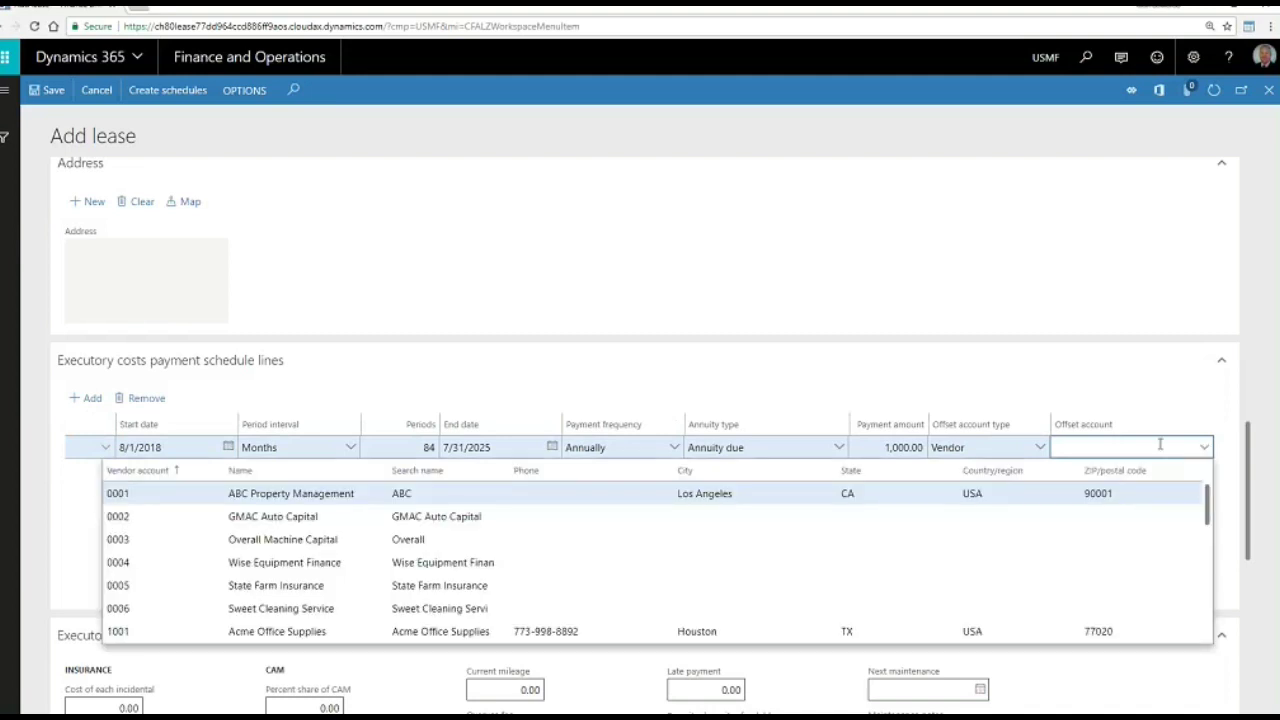
click(369, 583)
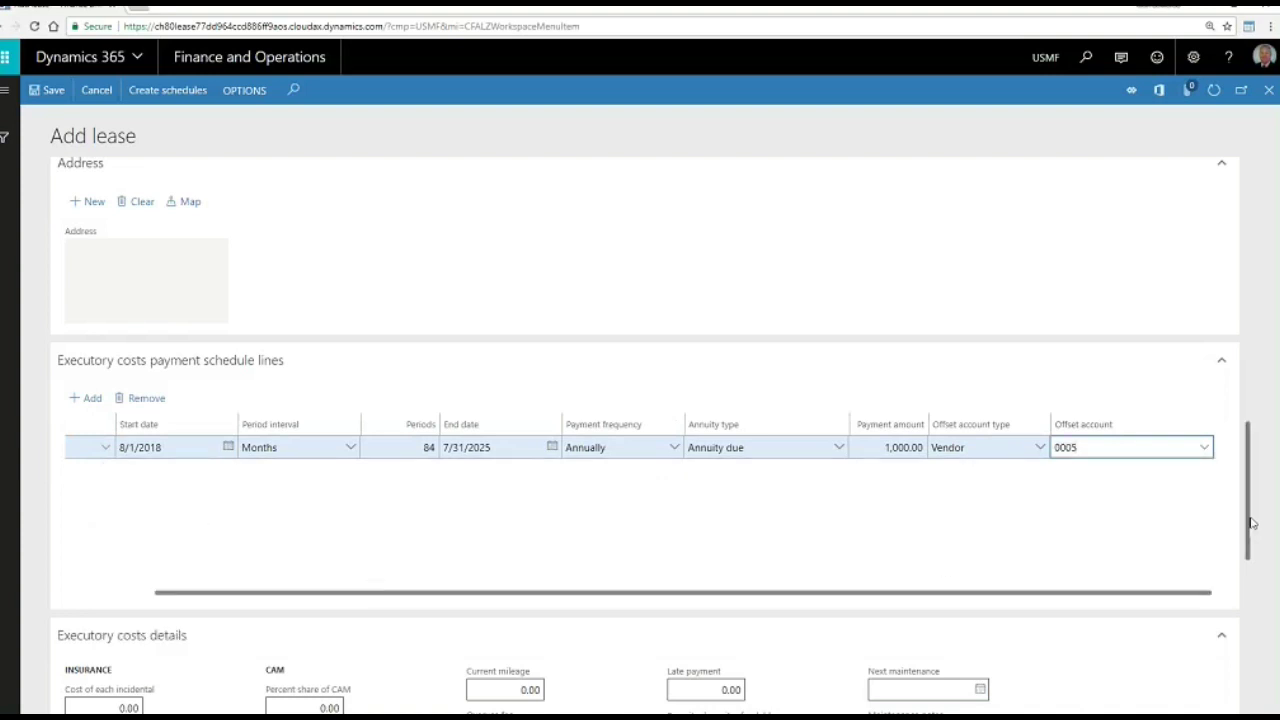
Look over the remaining executory cost, contract and financial dimension sections, and create the schedules for the new lease
scroll(1251, 523, down, 10)
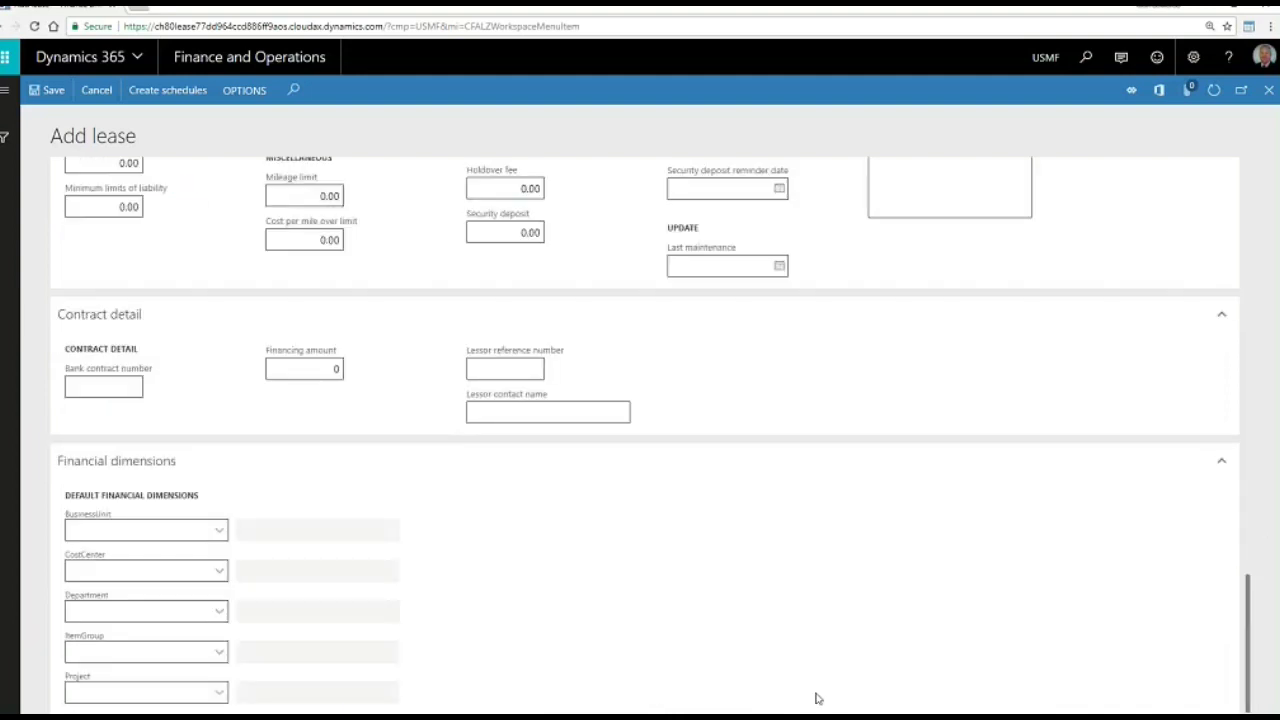
scroll(290, 540, up, 5)
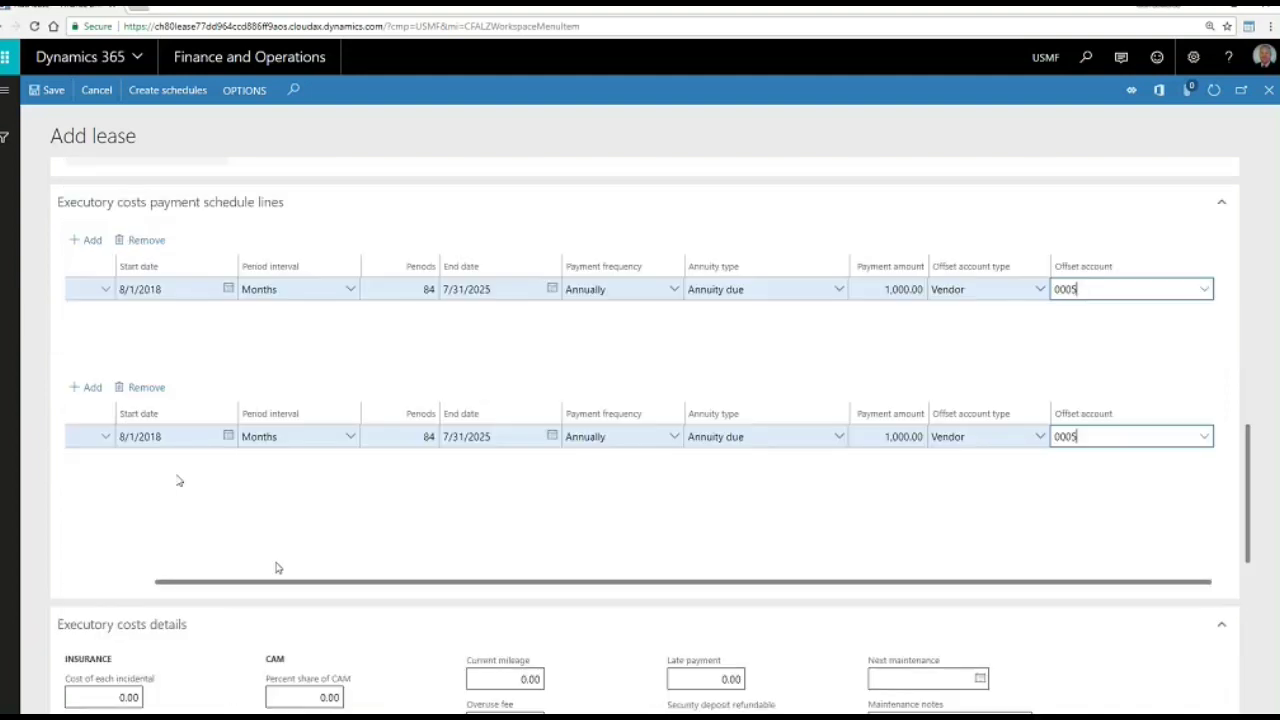
scroll(290, 540, down, 5)
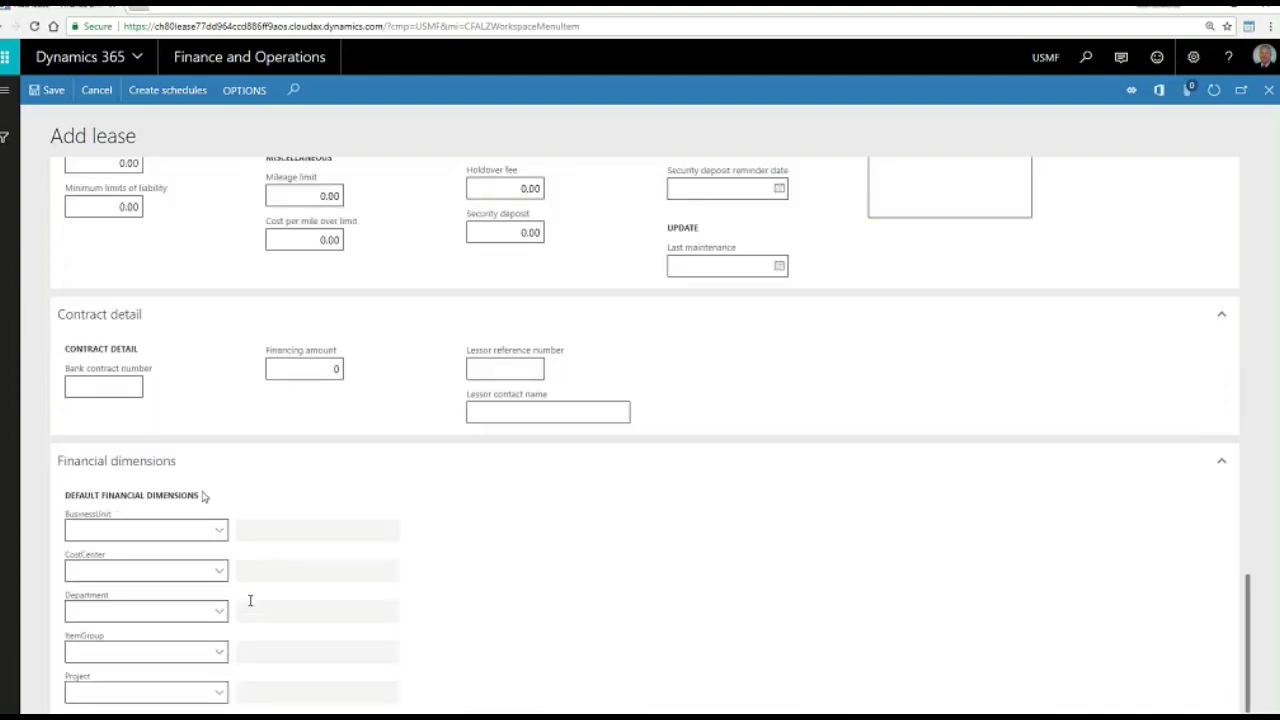
click(150, 90)
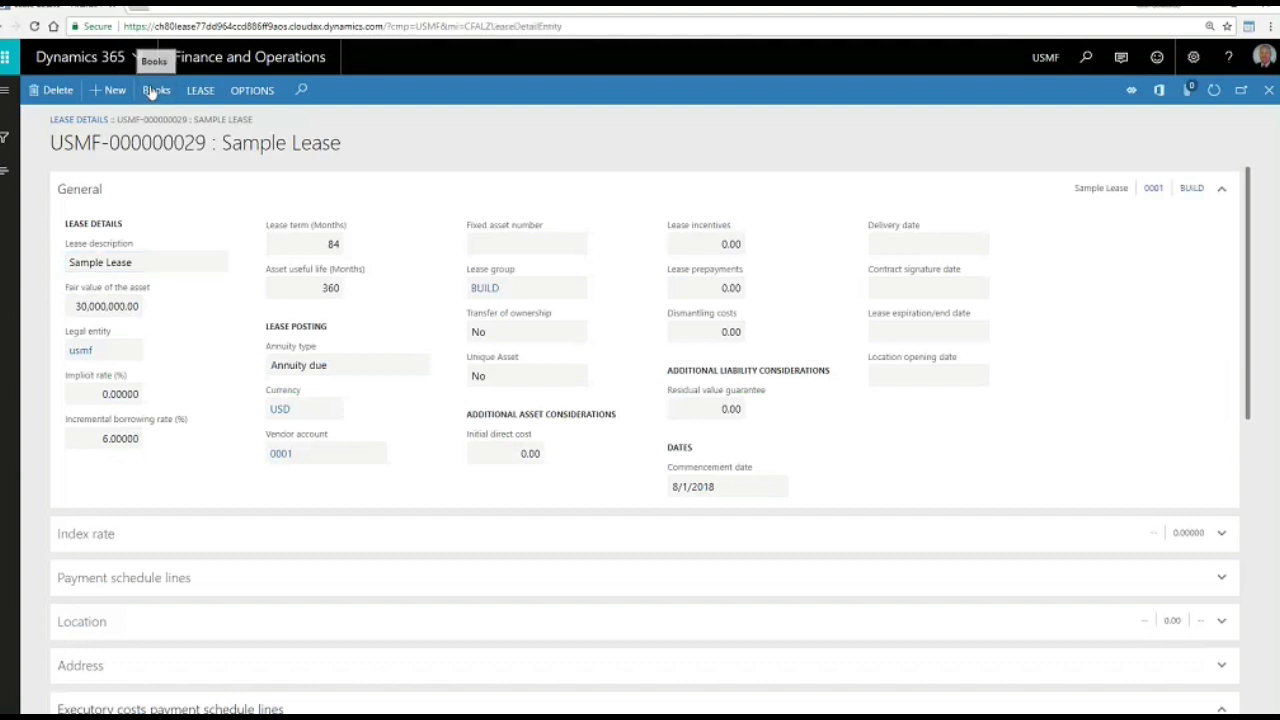
Open the Sample Lease books and review the payment schedule of the Full Retrospective ASC 842 book through the change in payment amount
click(151, 91)
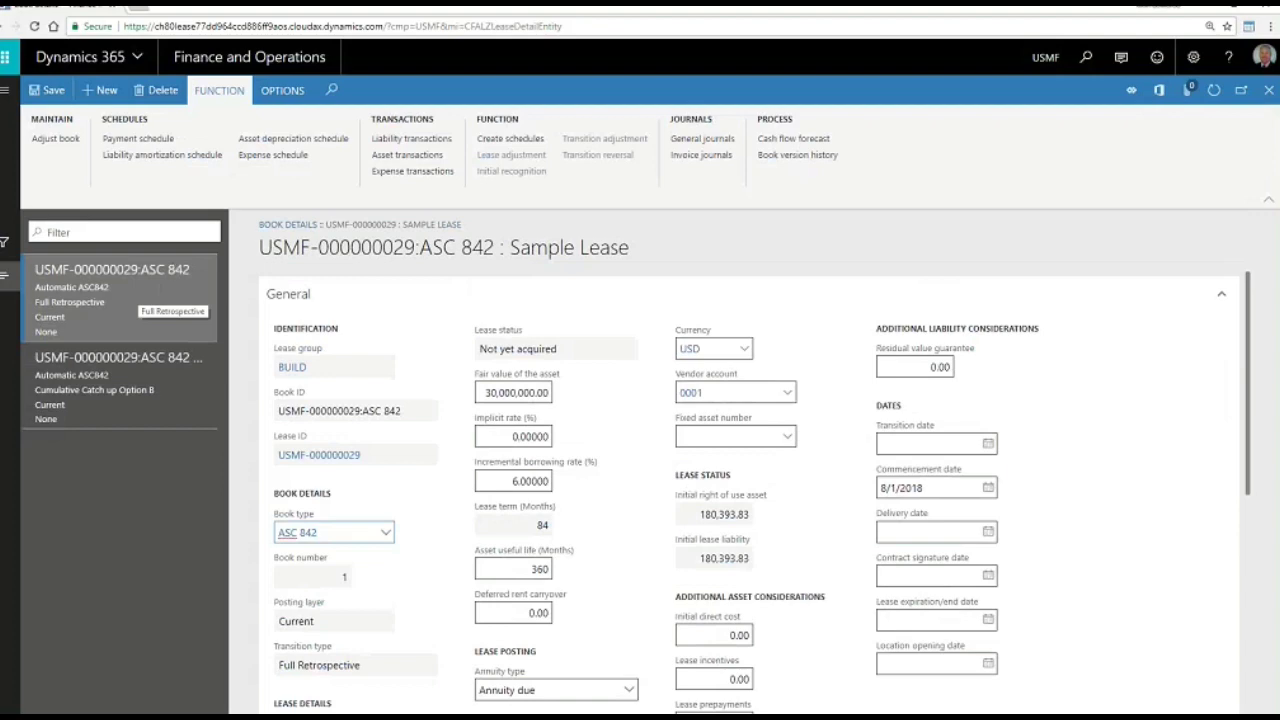
click(150, 141)
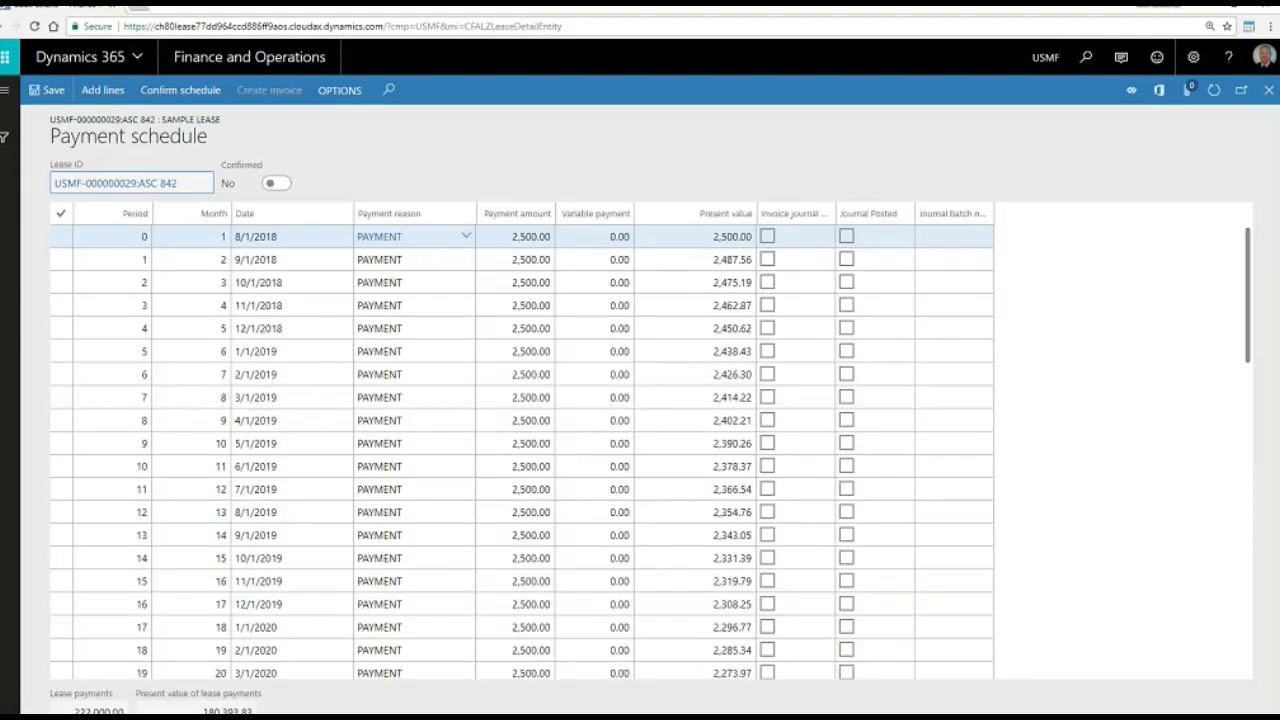
scroll(740, 300, down, 1)
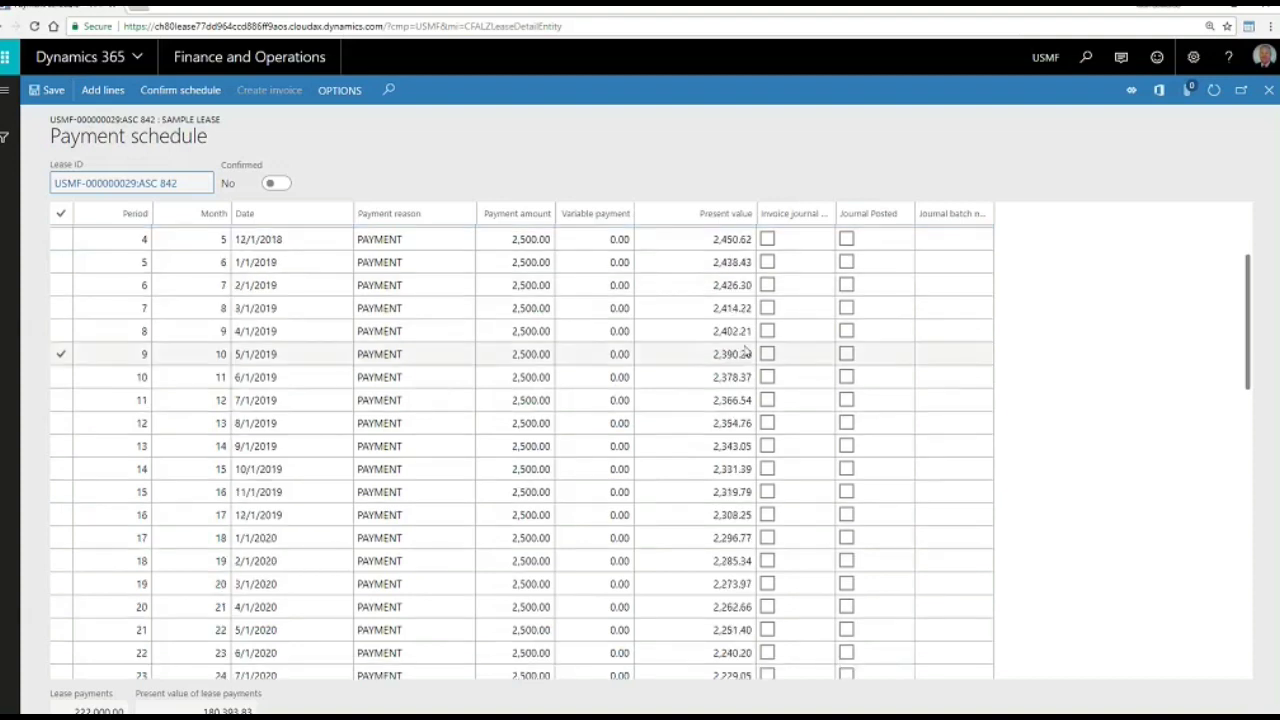
scroll(740, 380, down, 4)
scroll(735, 400, down, 10)
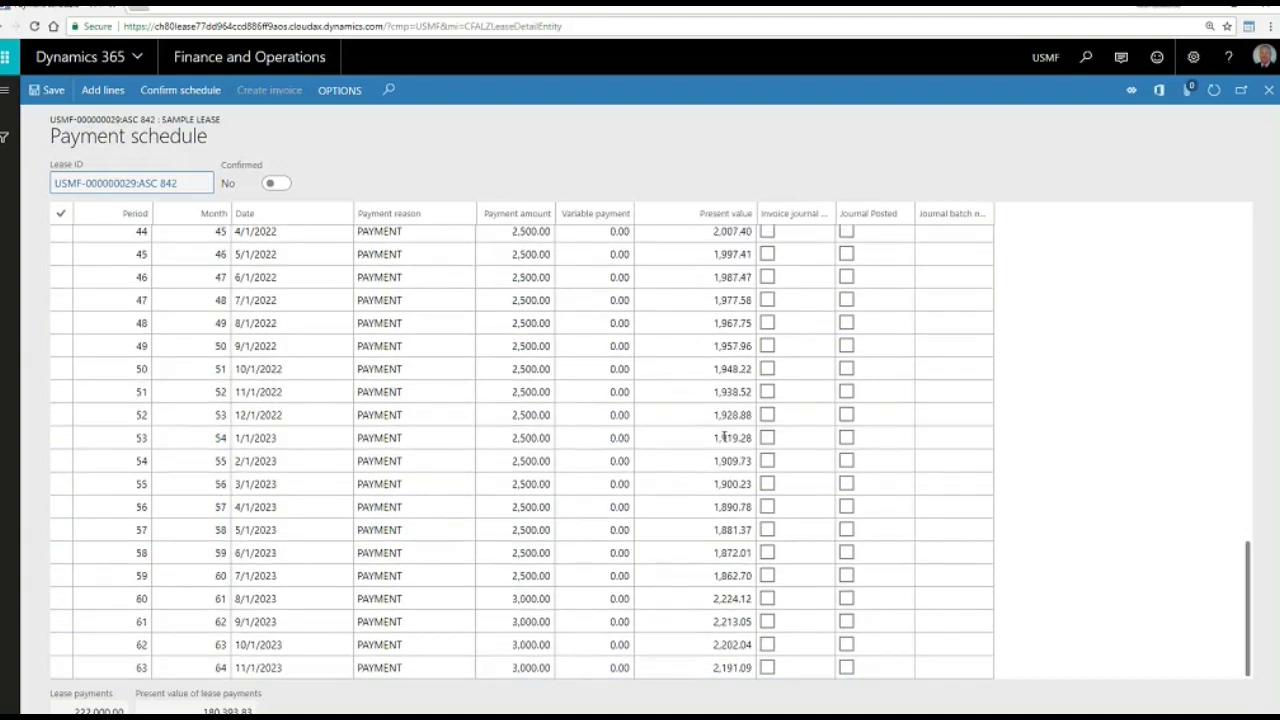
scroll(517, 582, up, 5)
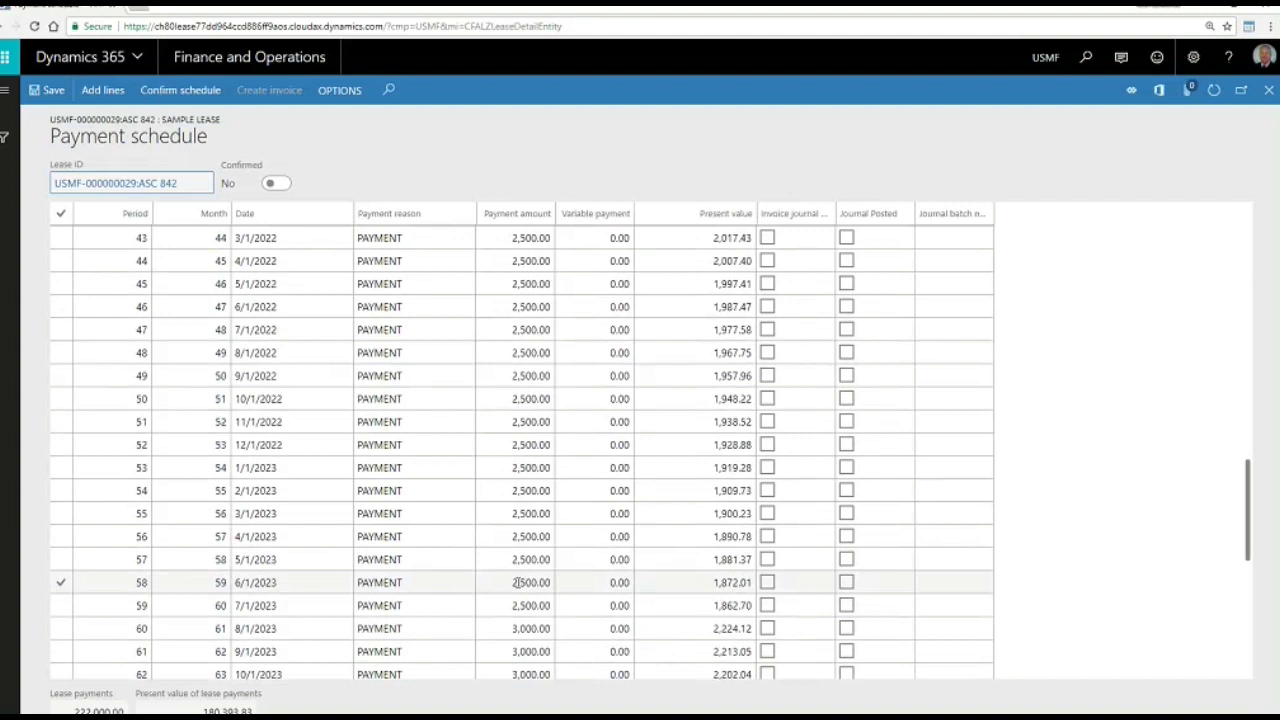
scroll(517, 582, down, 3)
click(517, 610)
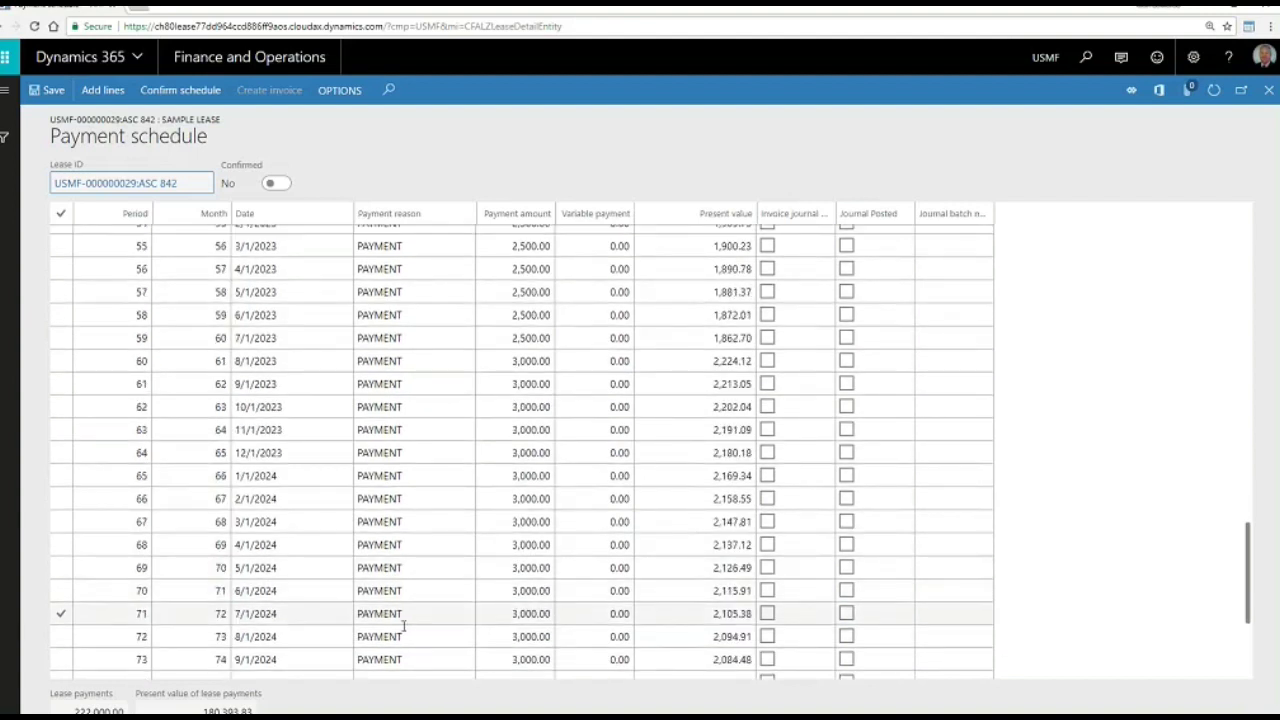
click(404, 659)
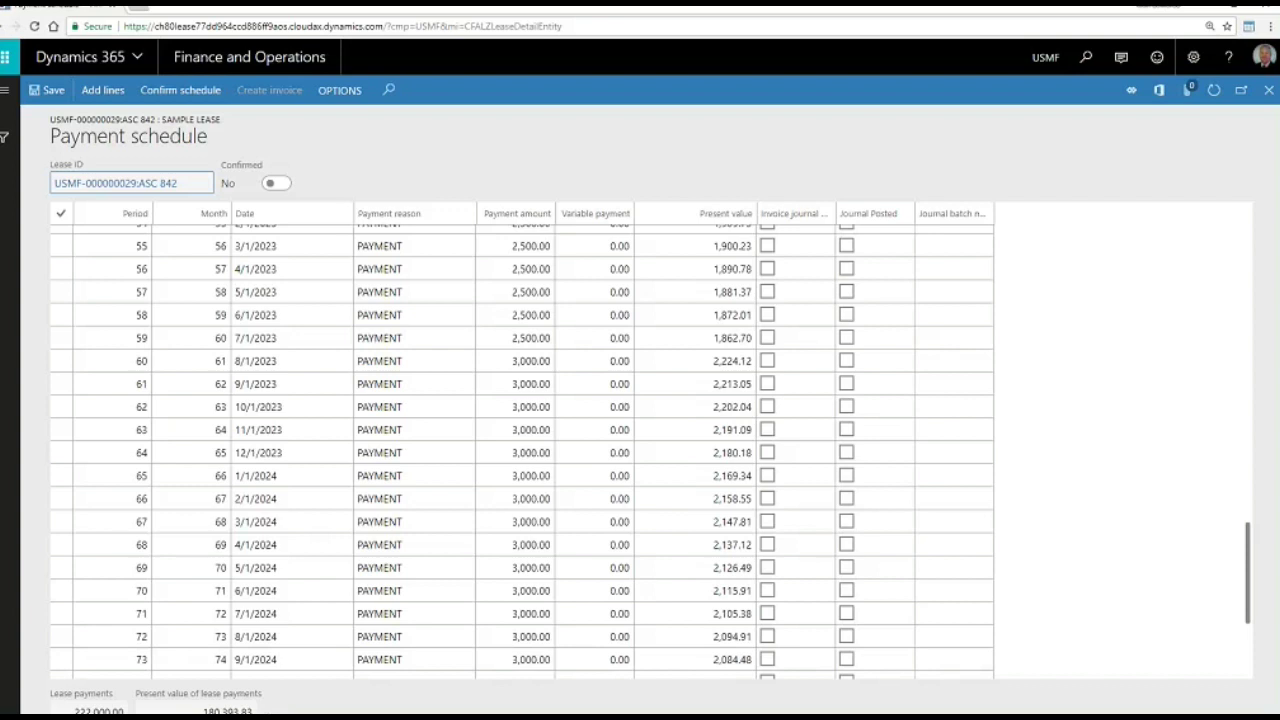
Confirm the payment schedule and run initial recognition for the Full Retrospective ASC 842 book
click(173, 92)
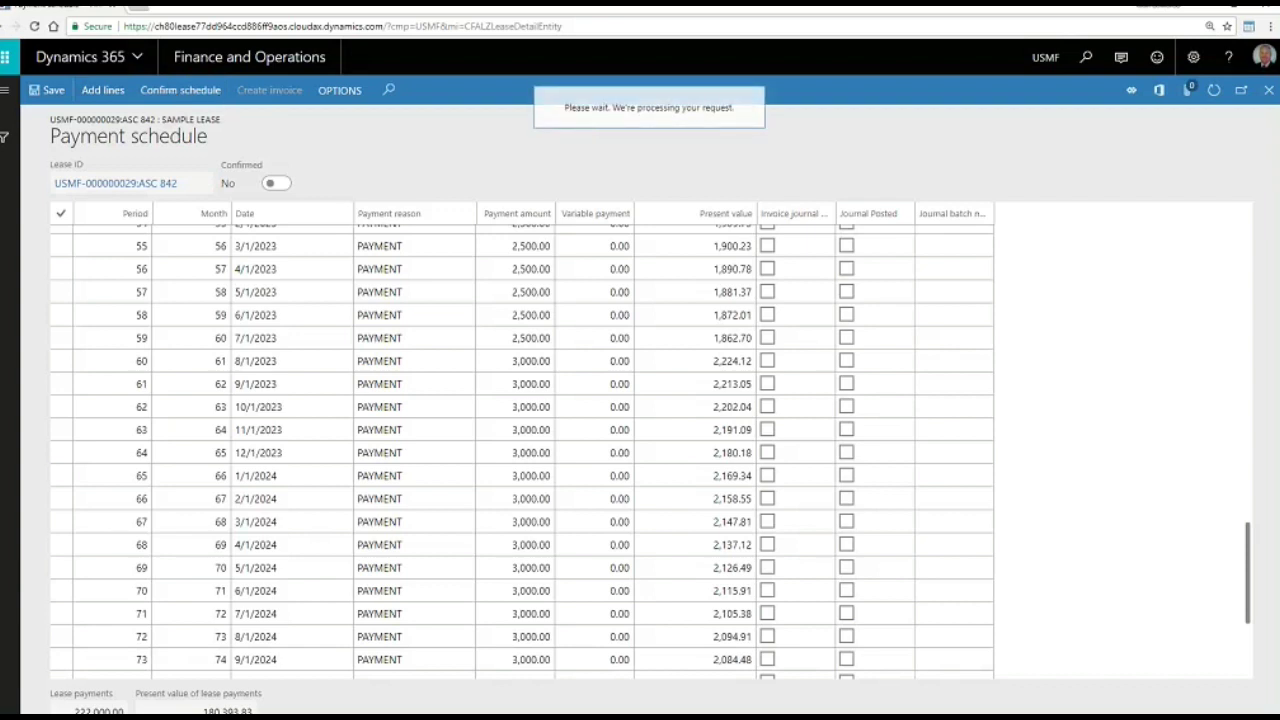
click(1270, 90)
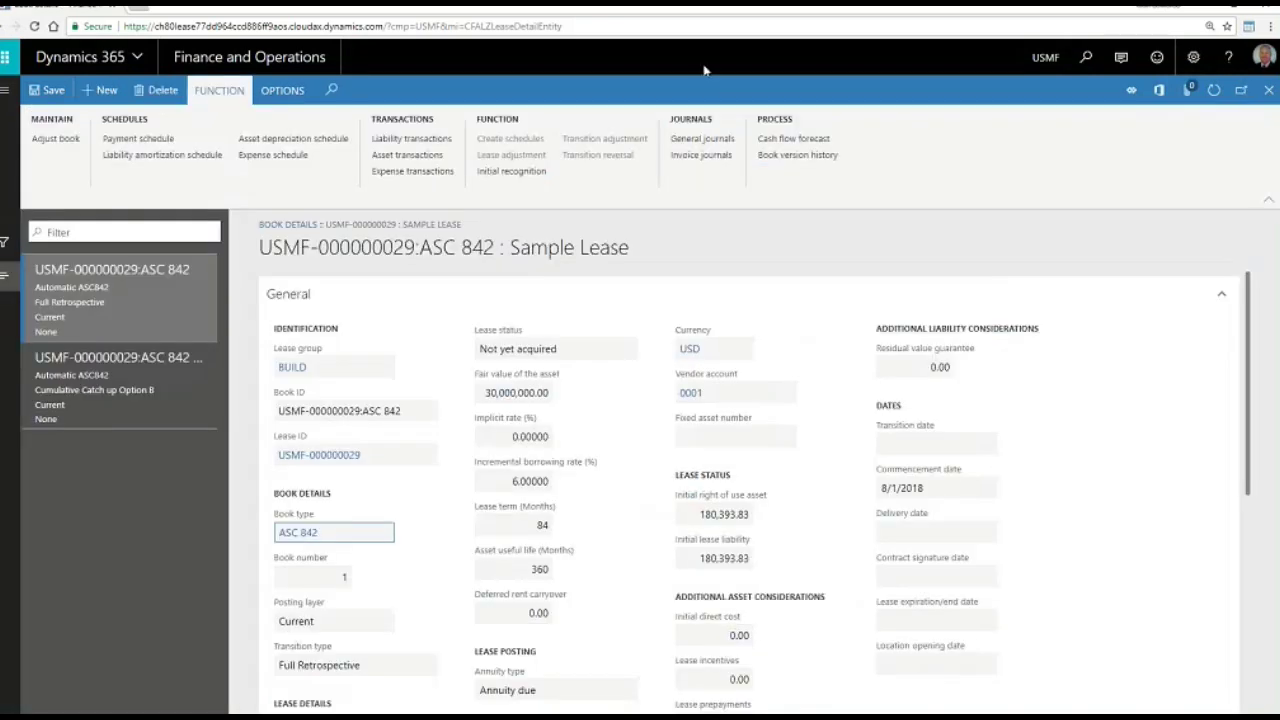
click(500, 172)
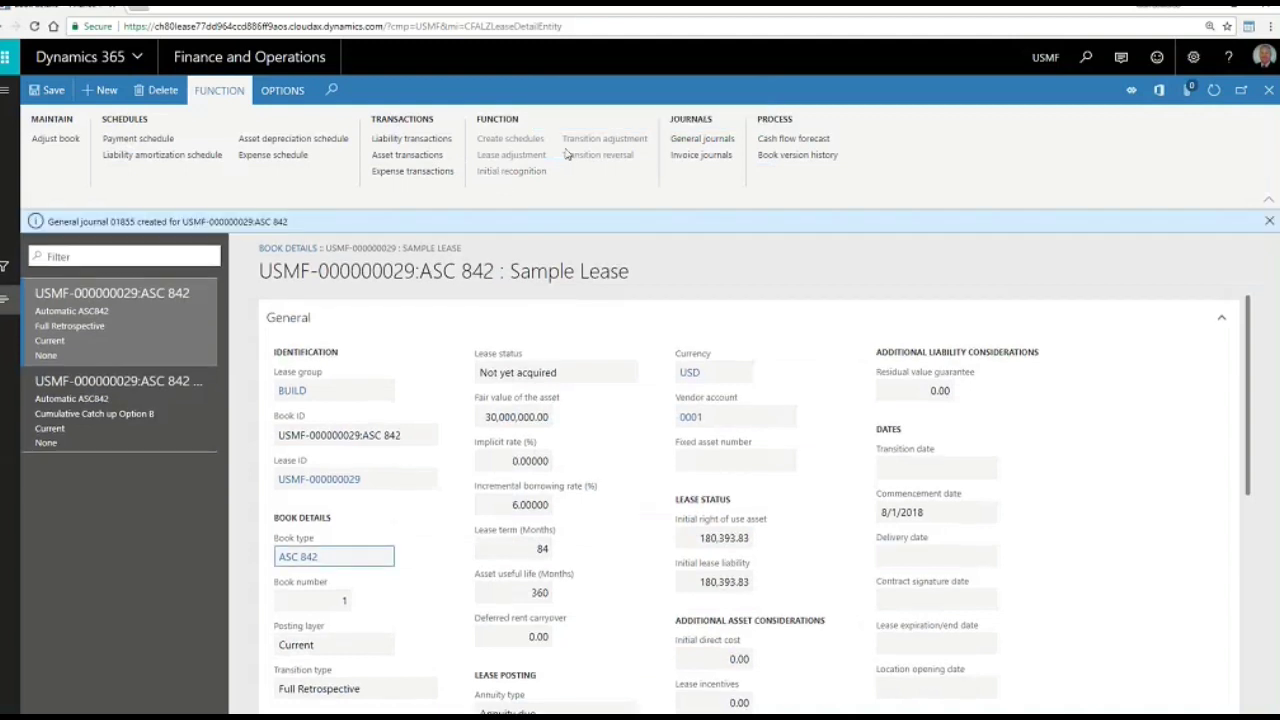
Examine the book's lease recognition general journal lines, and return to the Lease management workspace
click(685, 148)
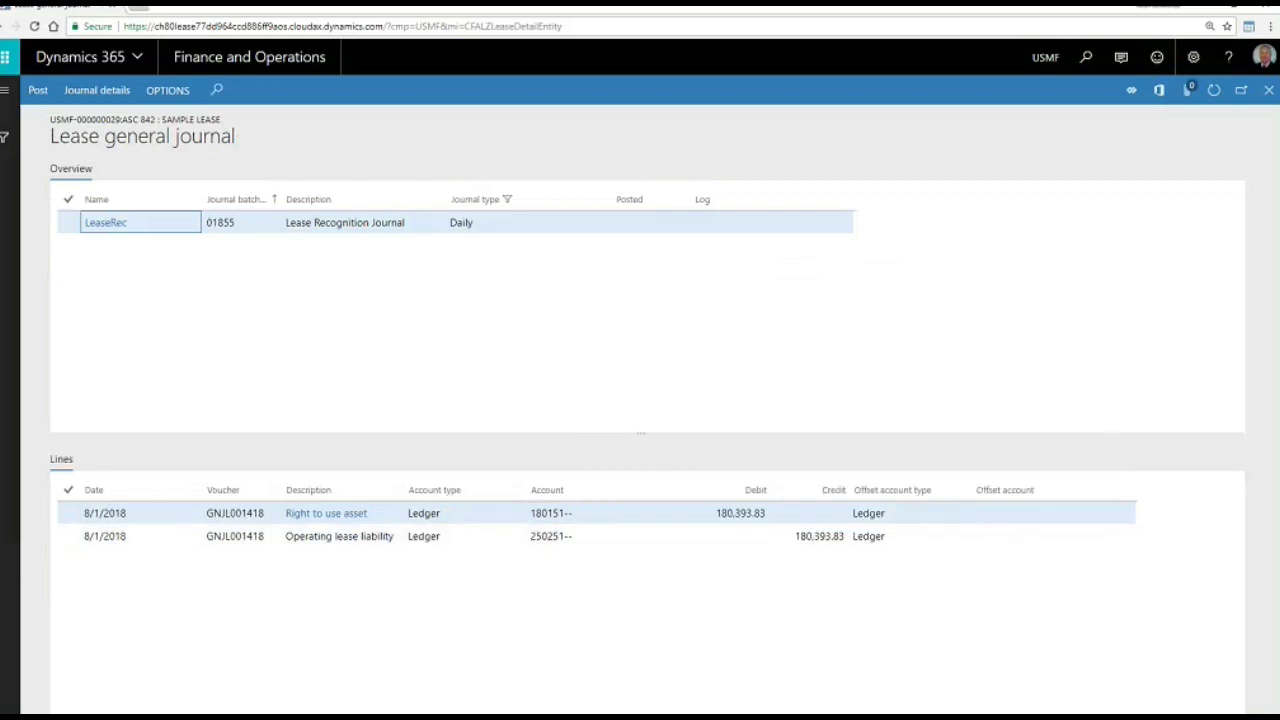
click(1268, 90)
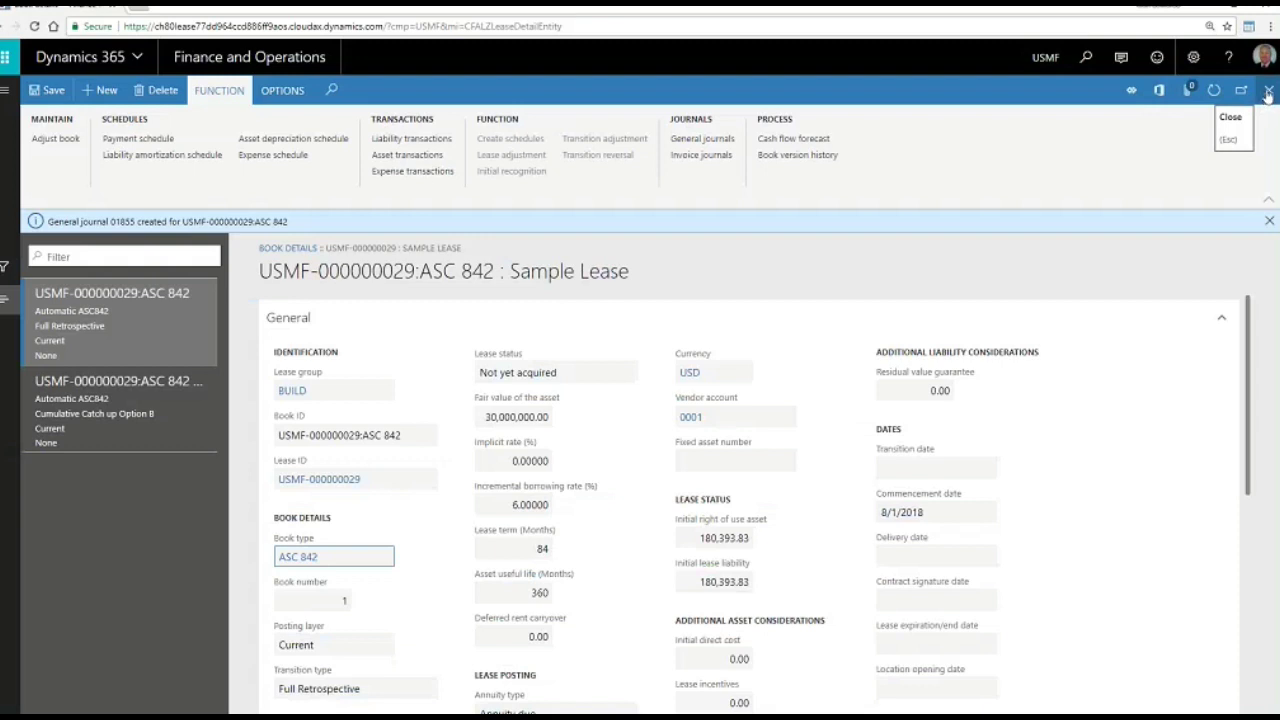
click(1268, 90)
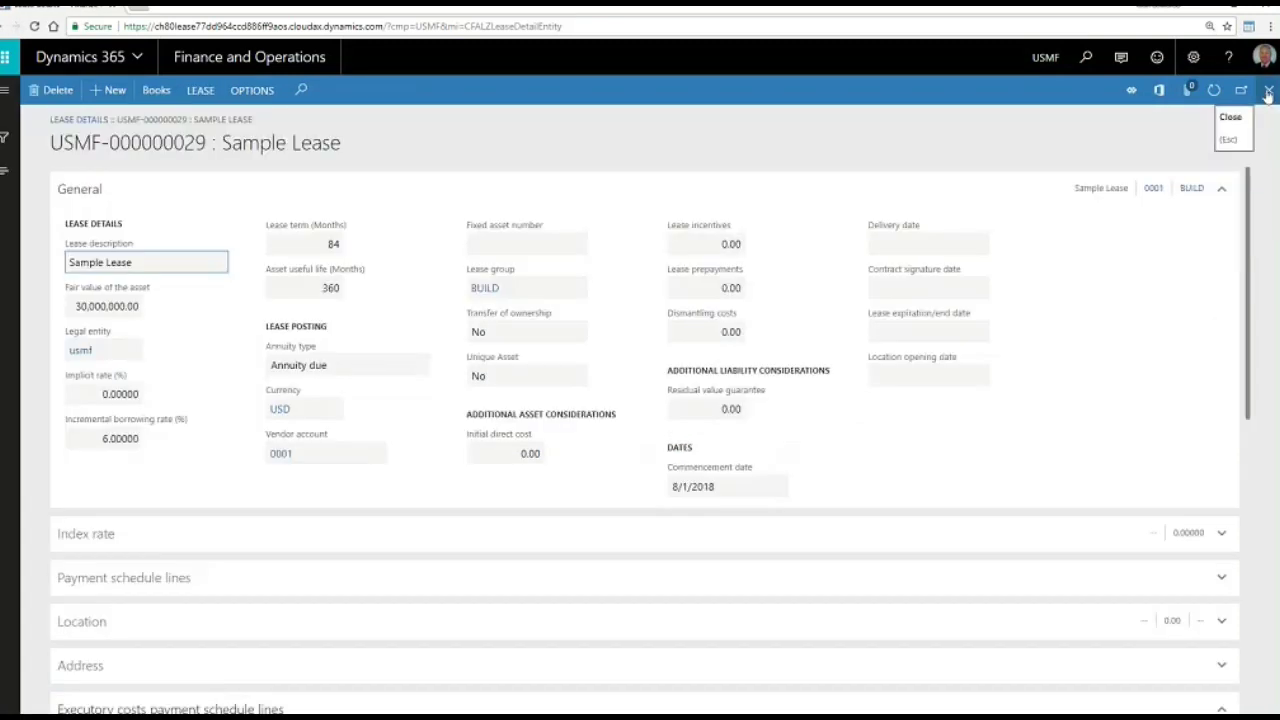
click(1268, 91)
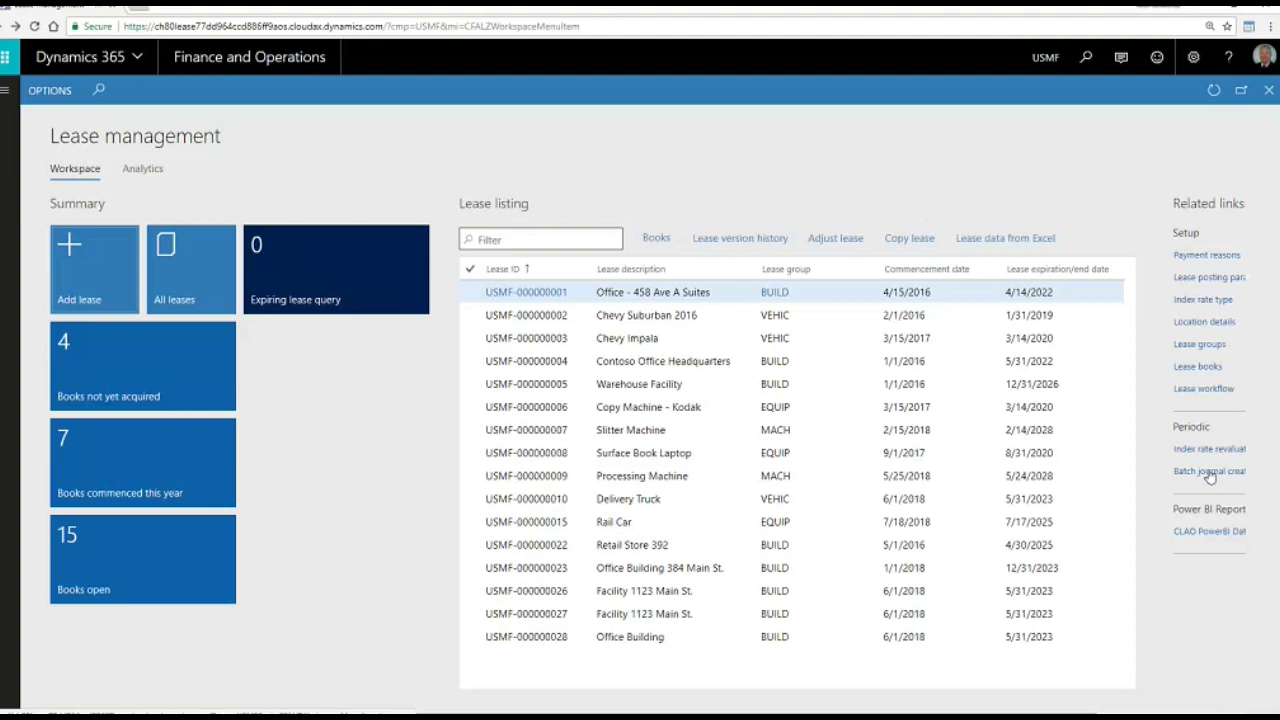
Examine the schedule types available for batch journal creation, trying Payment schedule, and cancel the lease batch
click(1209, 472)
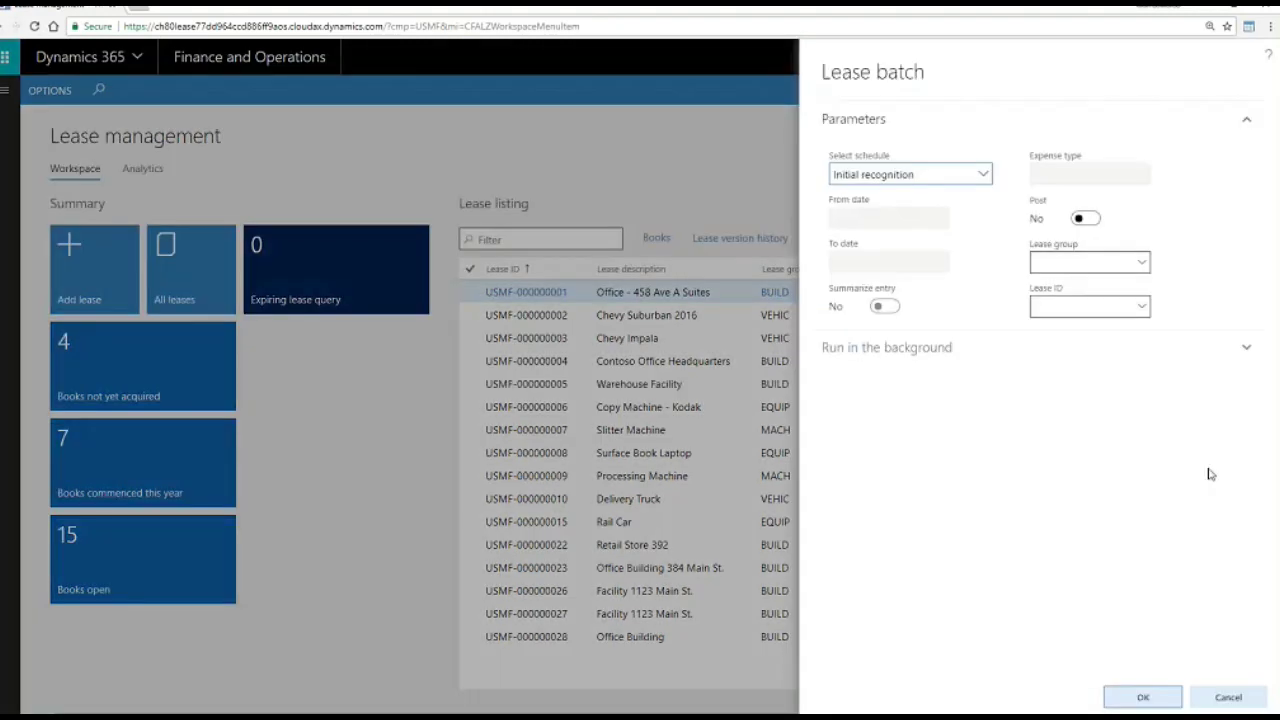
click(983, 178)
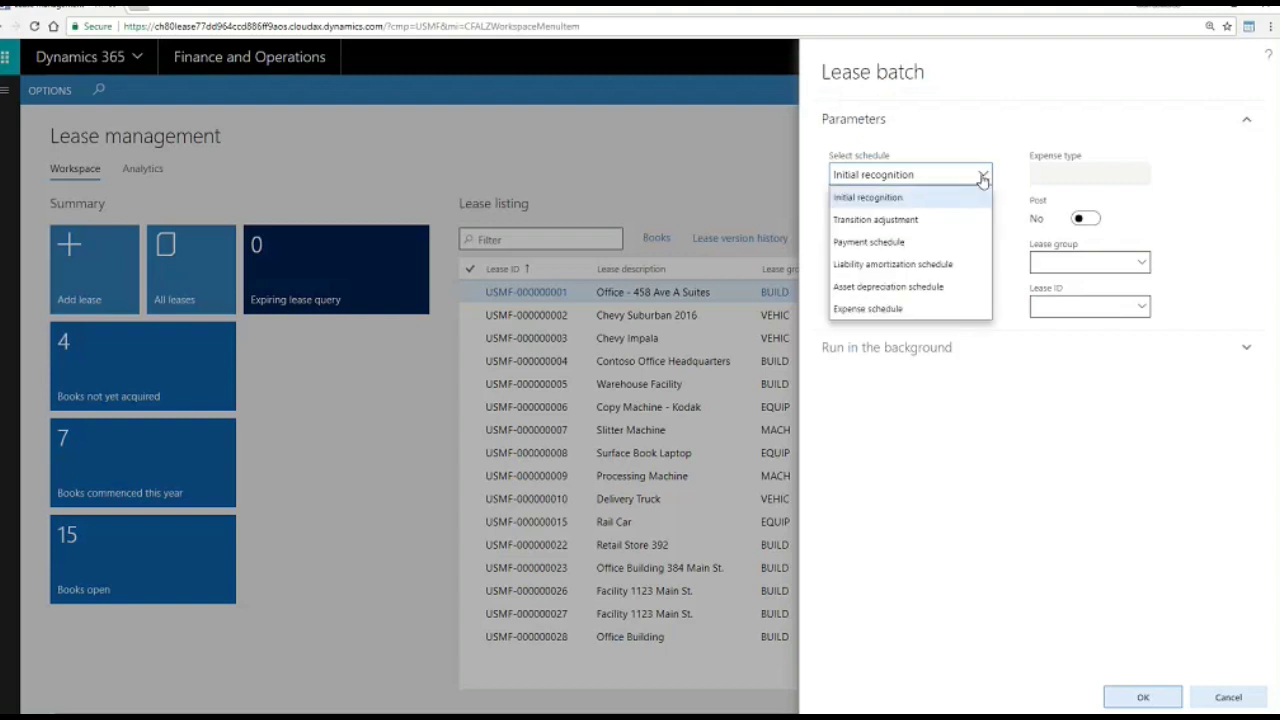
click(876, 243)
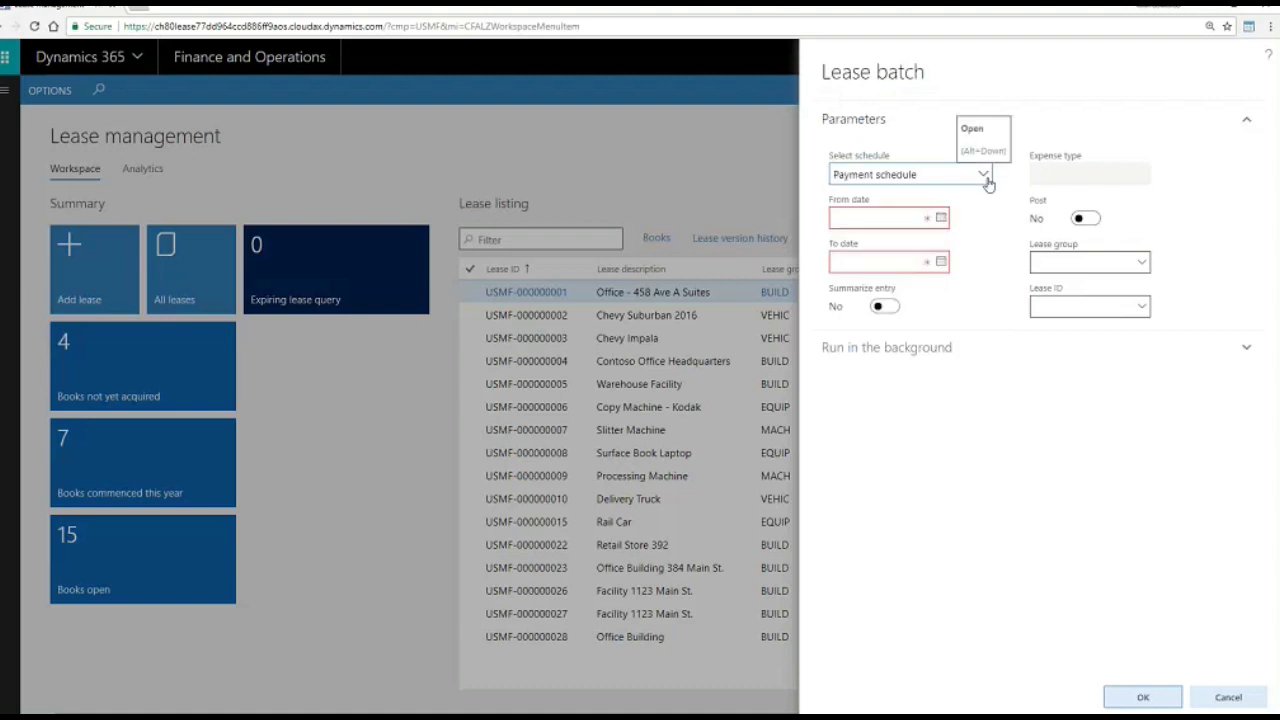
click(983, 176)
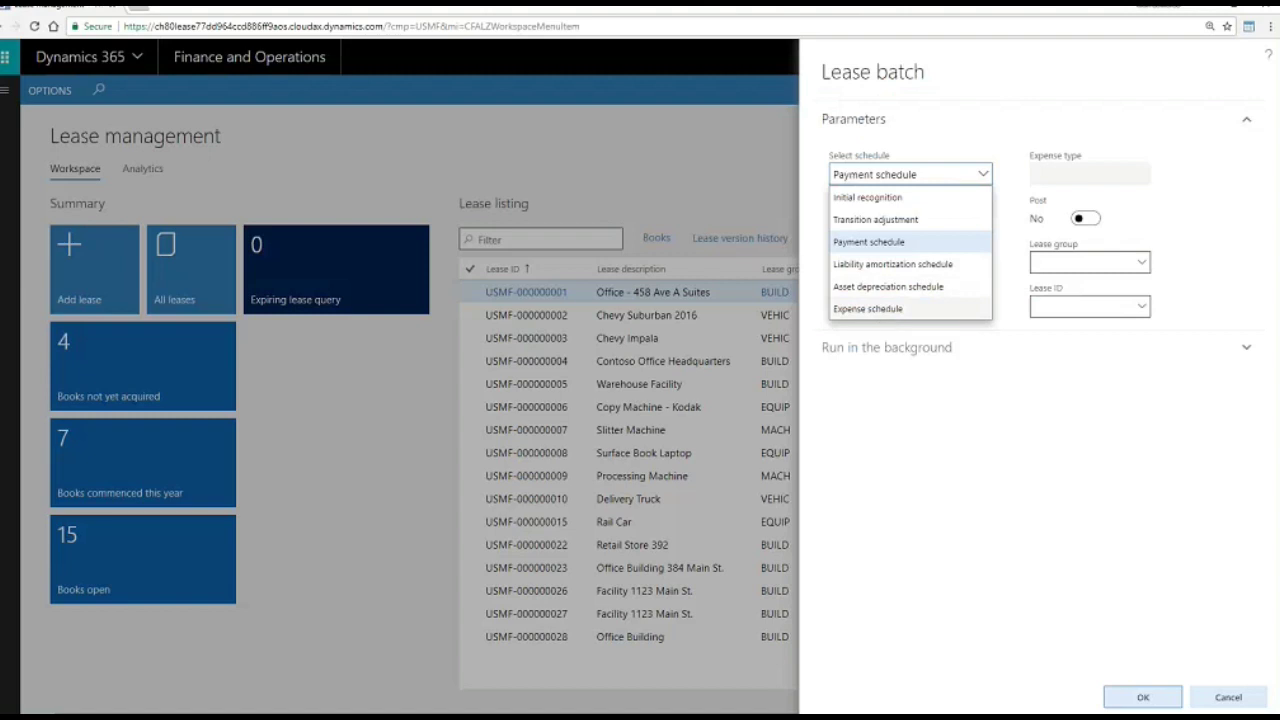
click(1037, 431)
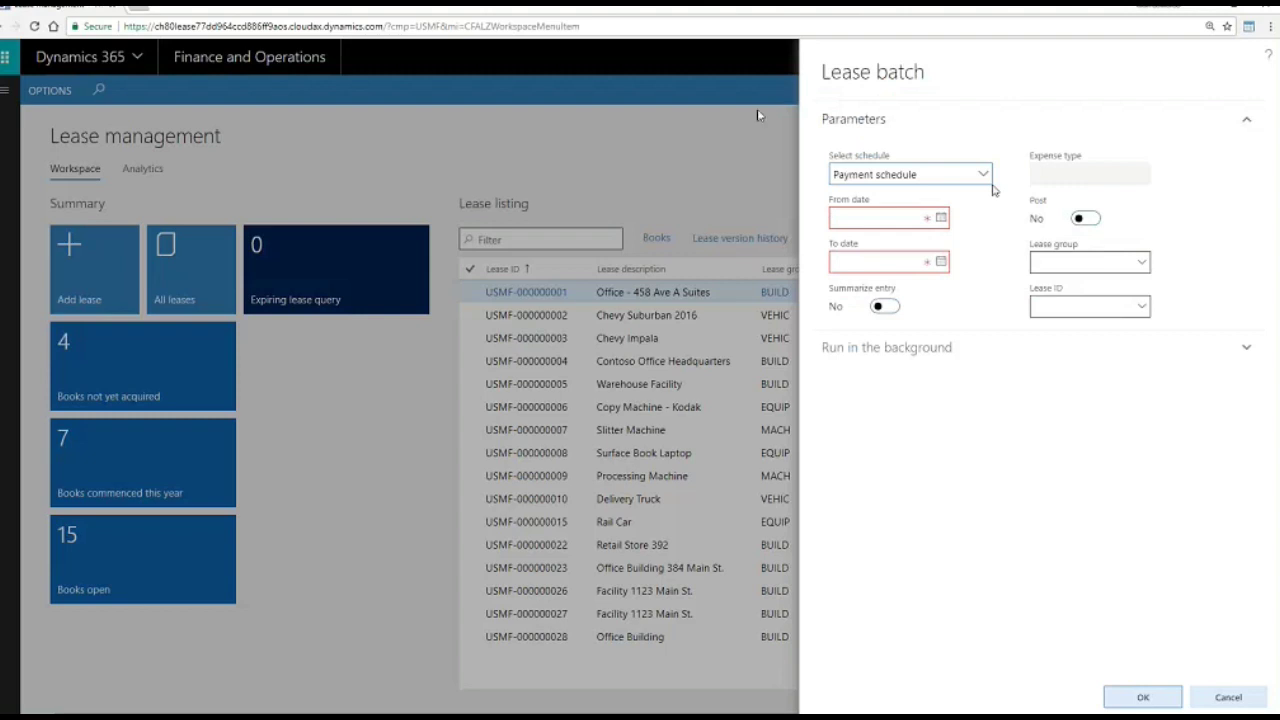
click(1222, 700)
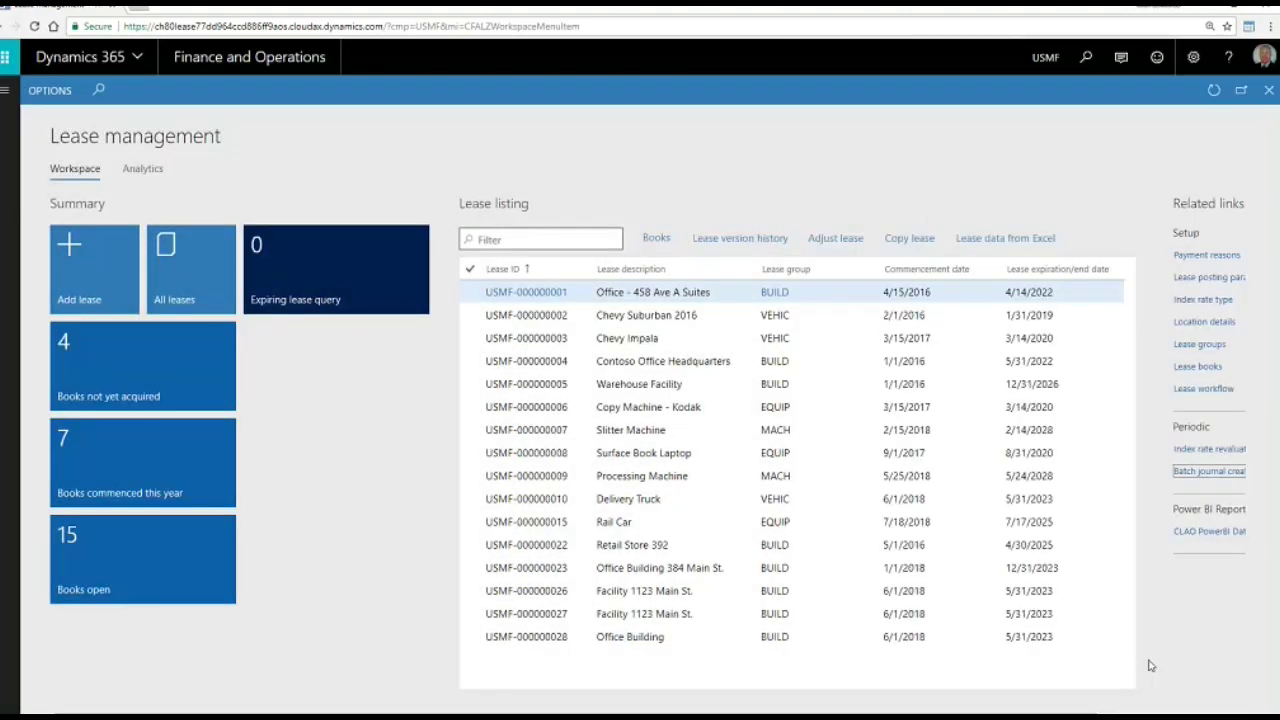
Run the Lease balances forecast report for 1/1/2020 to 3/31/2020 across all leases, and close it after viewing
click(5, 90)
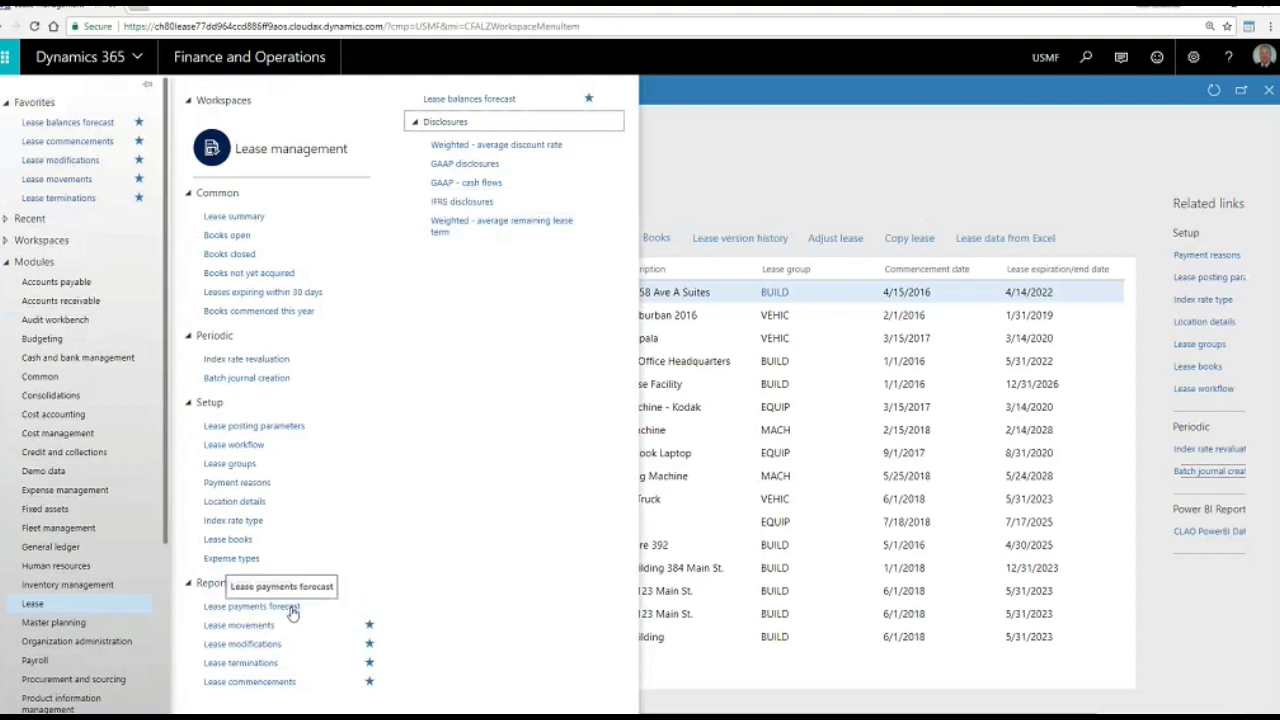
click(451, 100)
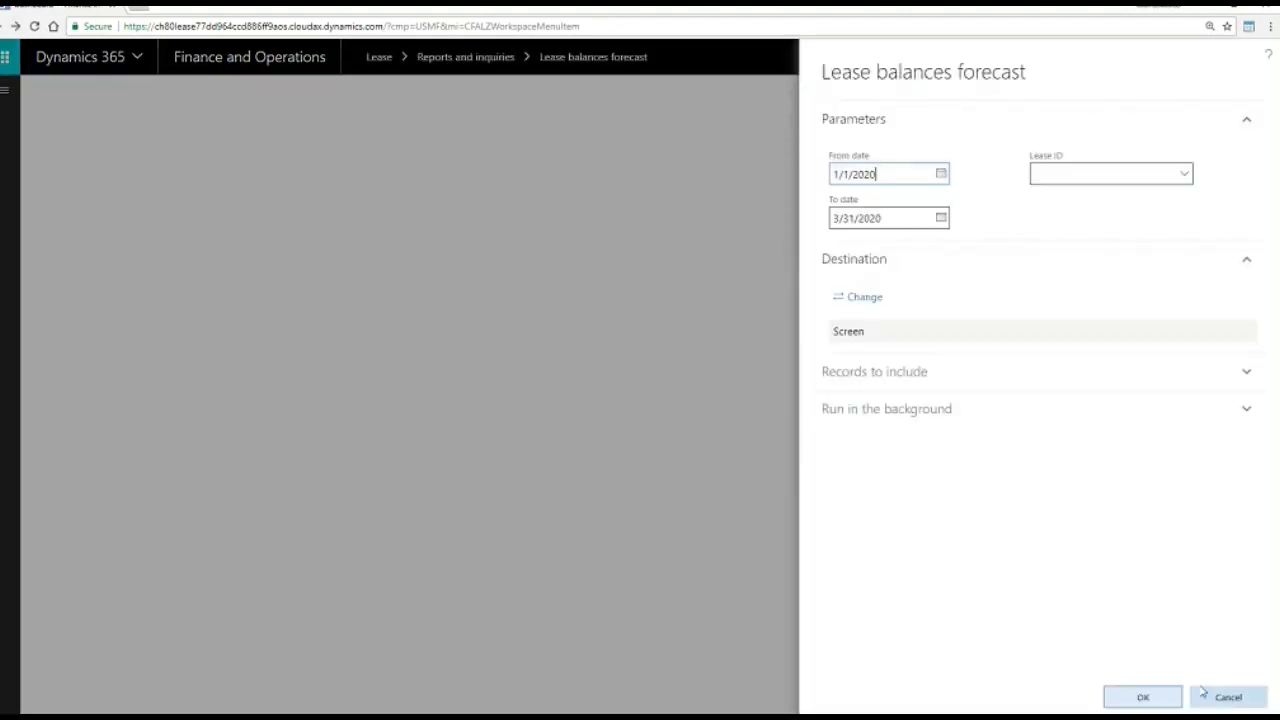
click(1152, 703)
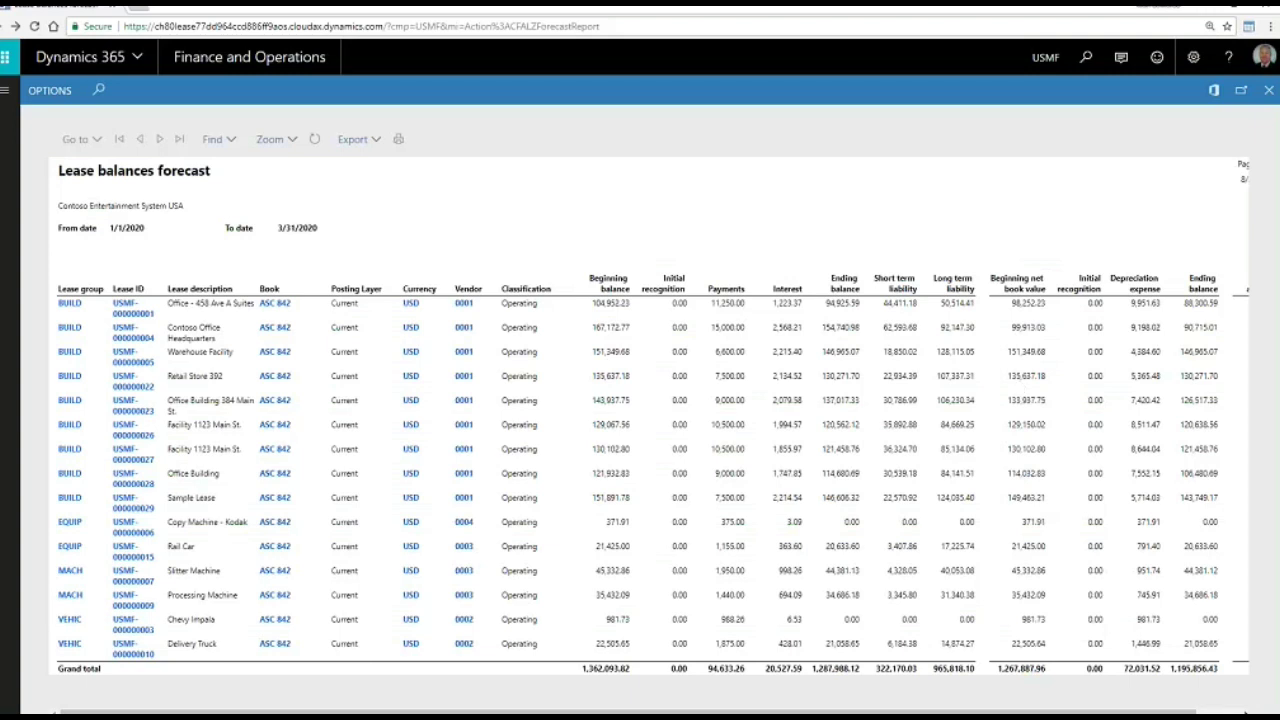
click(1269, 90)
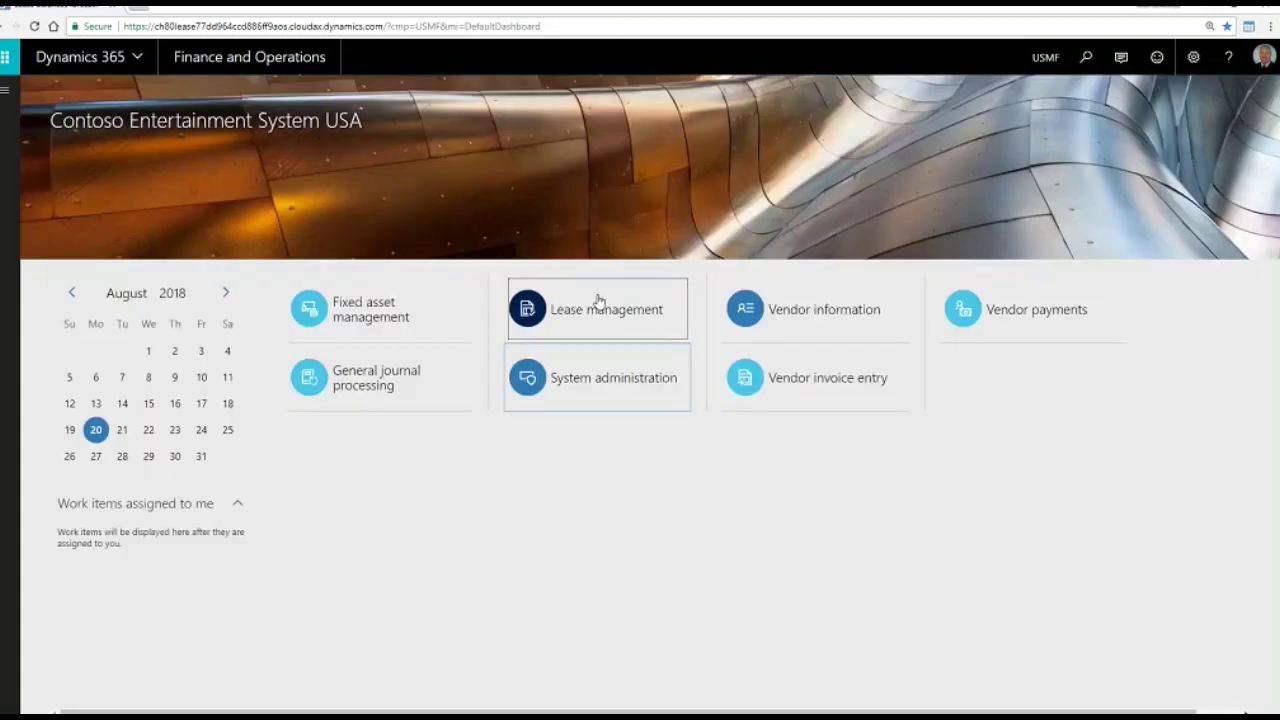
Return to the Lease management workspace and open its CLAO Power BI report
click(598, 303)
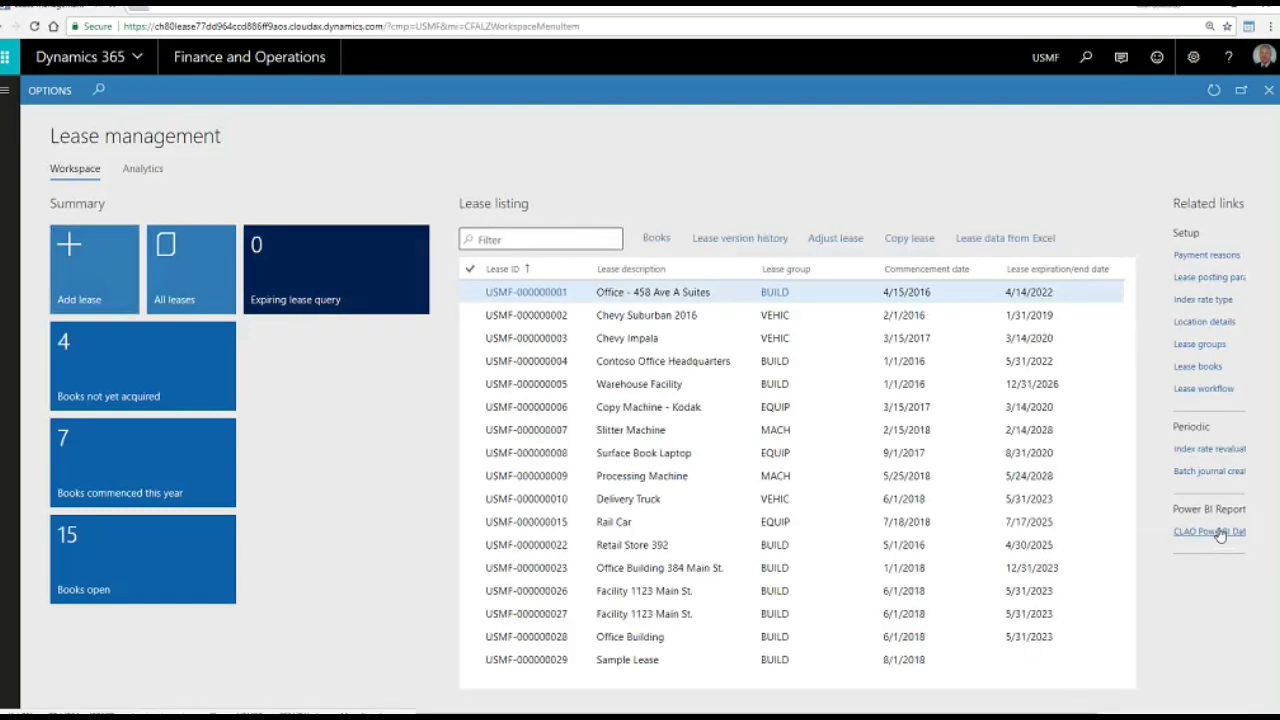
click(1220, 534)
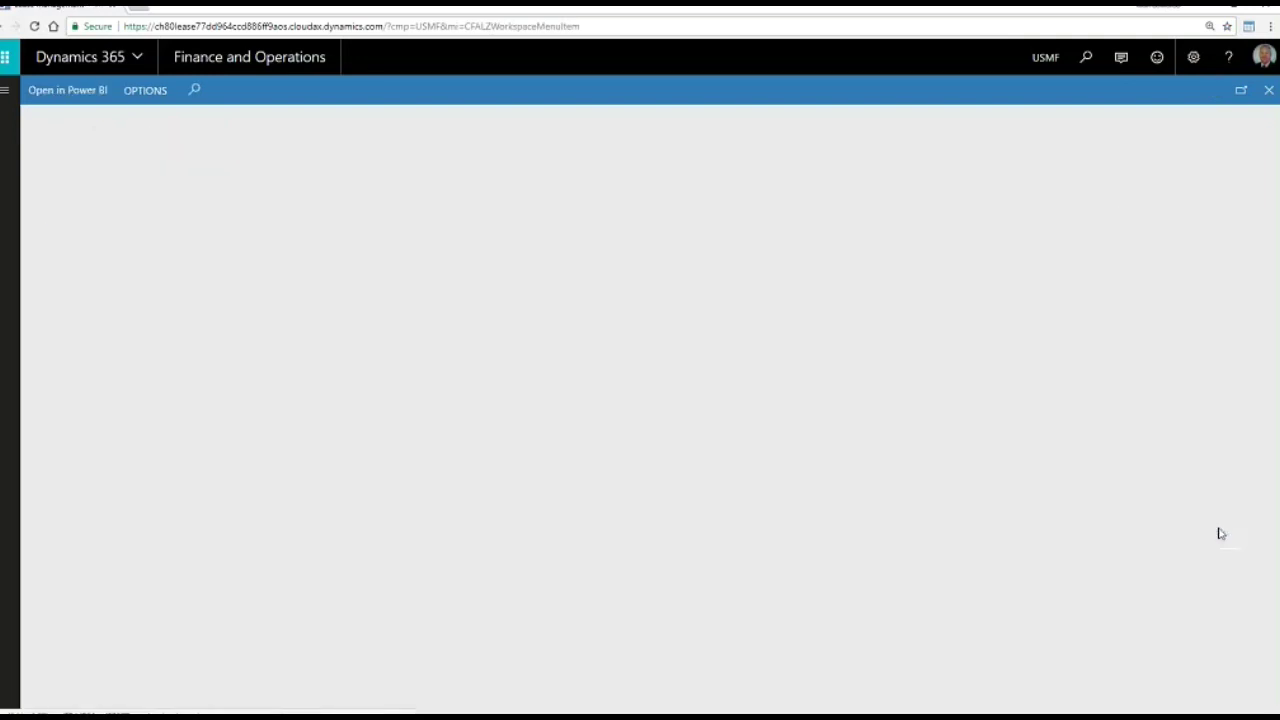